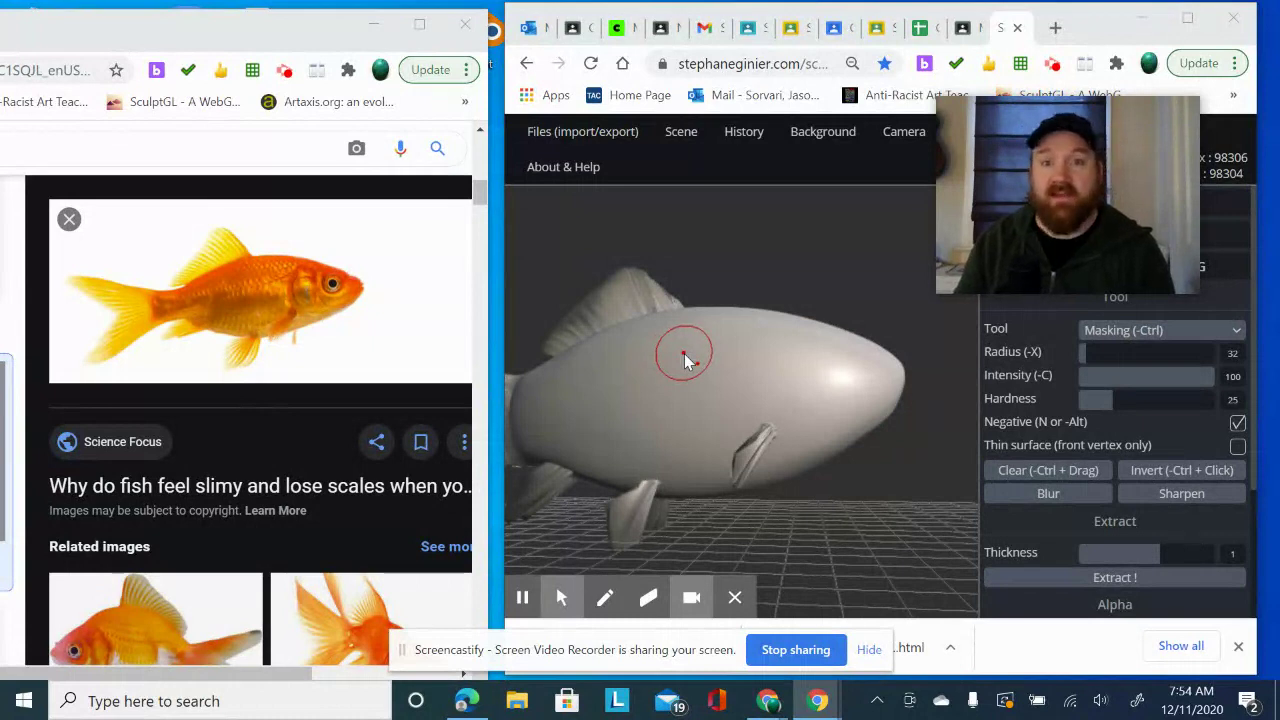
Step: Mask a round eye spot on the side of the fish's head and invert the mask
left_click(524, 598)
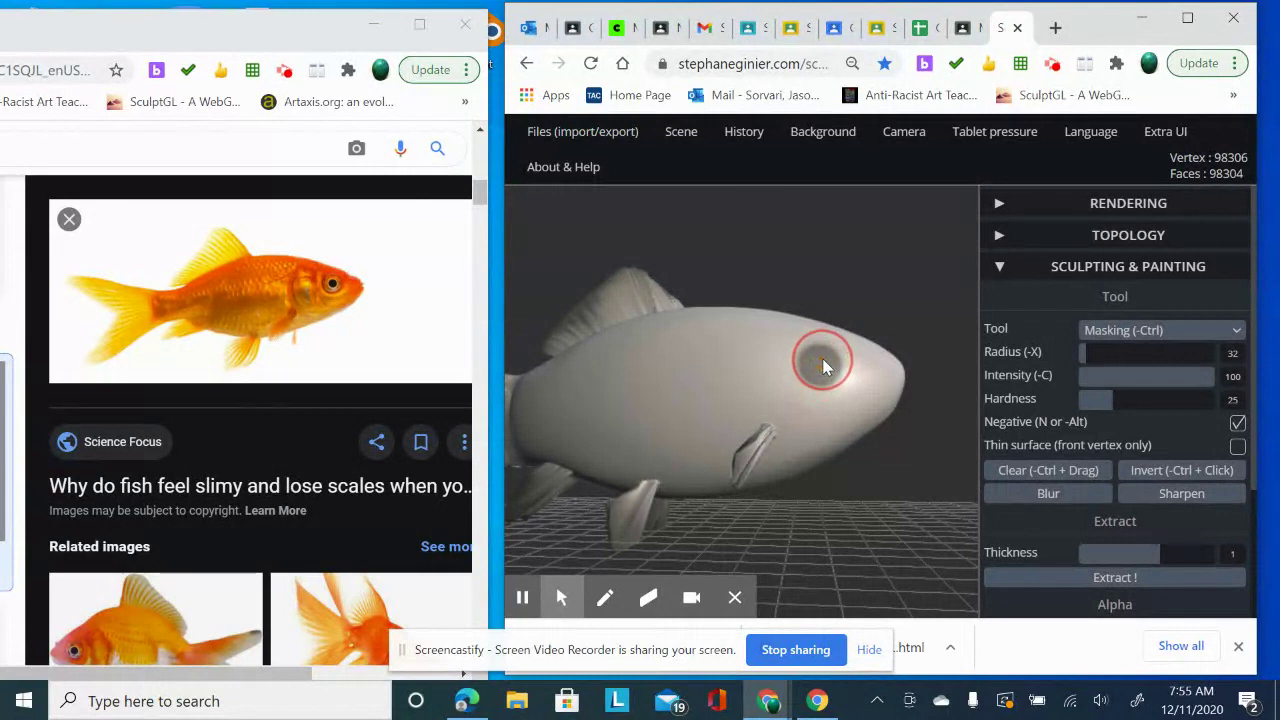
left_click(818, 364)
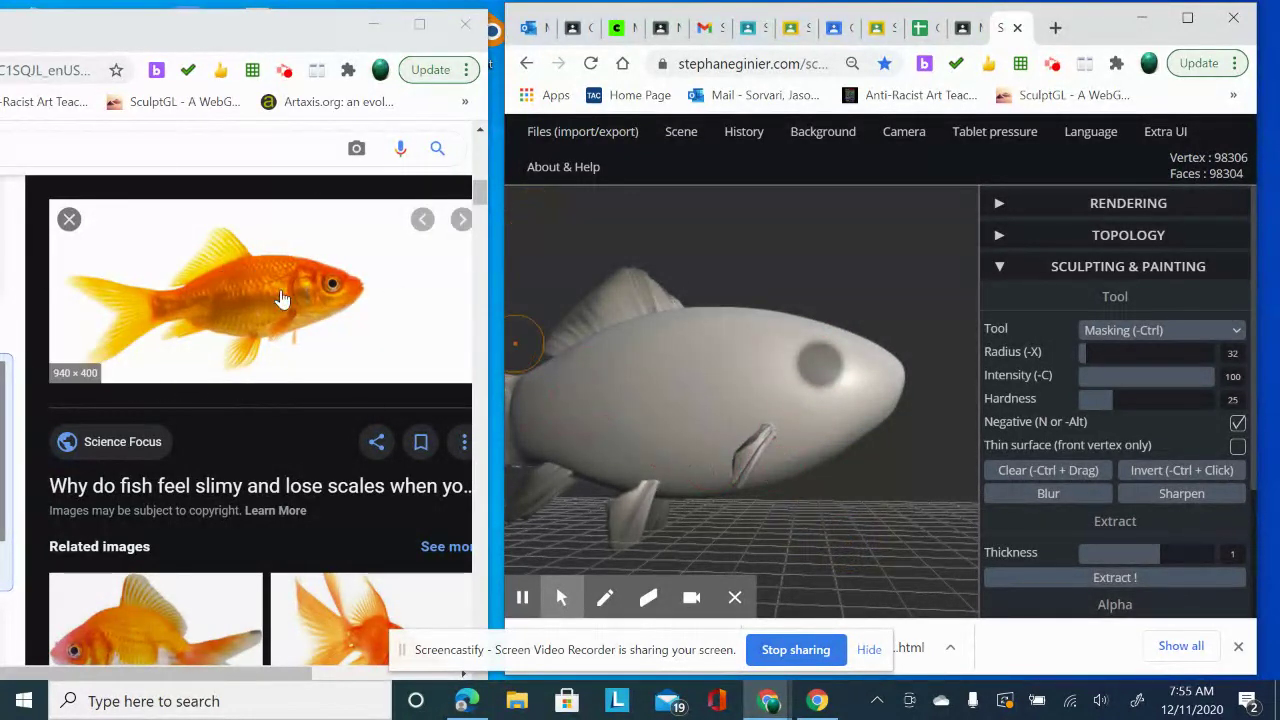
left_click(1160, 476)
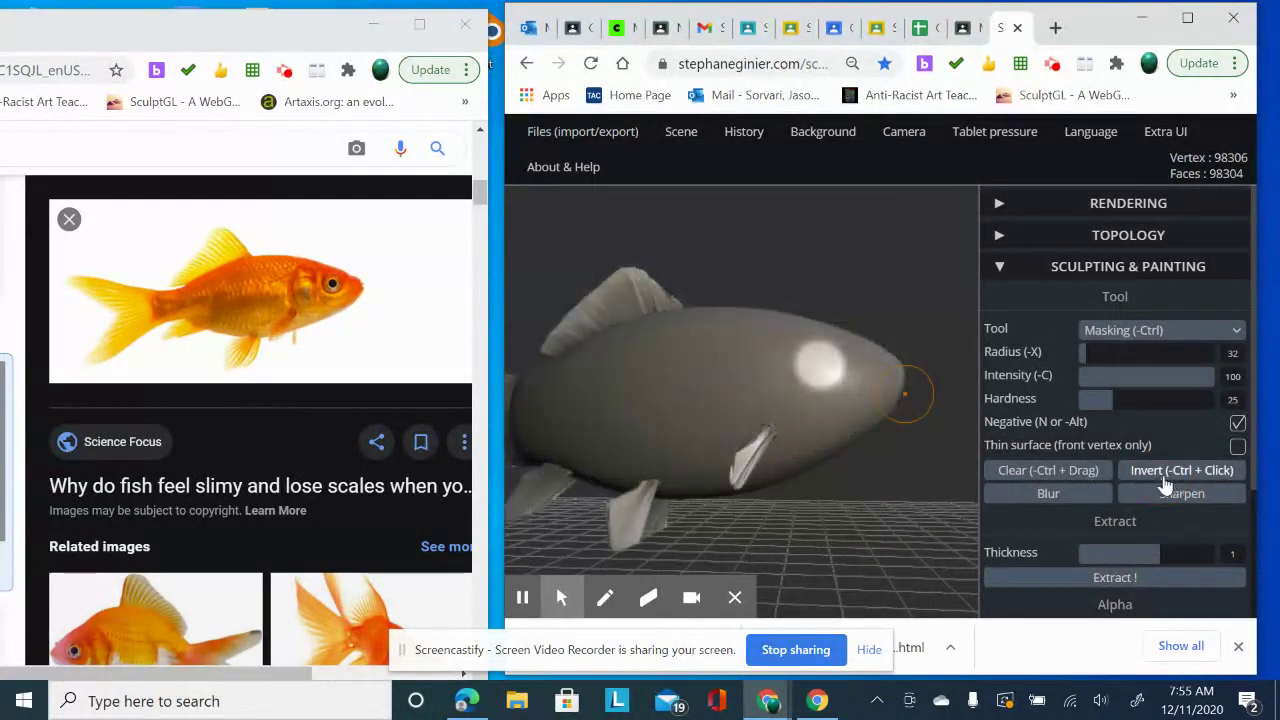
Step: Set the masking radius to 19 and mask the centre of the eye spot, leaving only a ring unmasked
left_click(1085, 358)
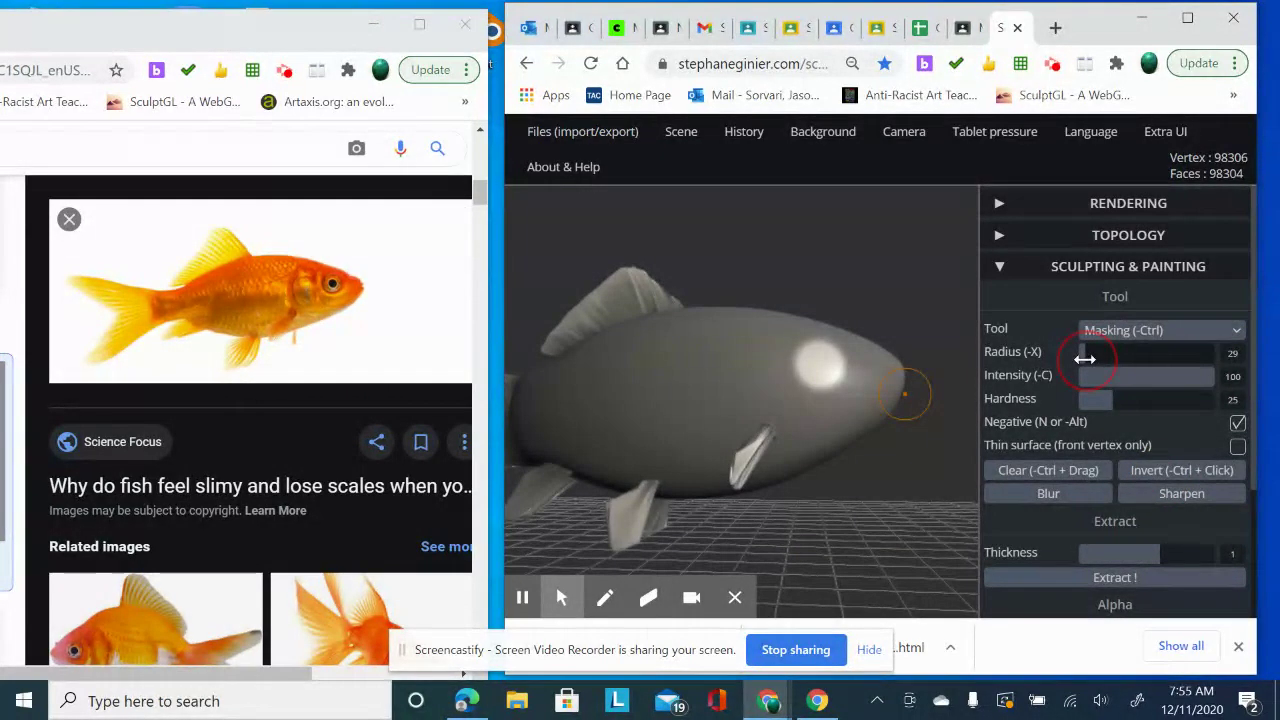
left_click(1083, 358)
left_click(799, 373)
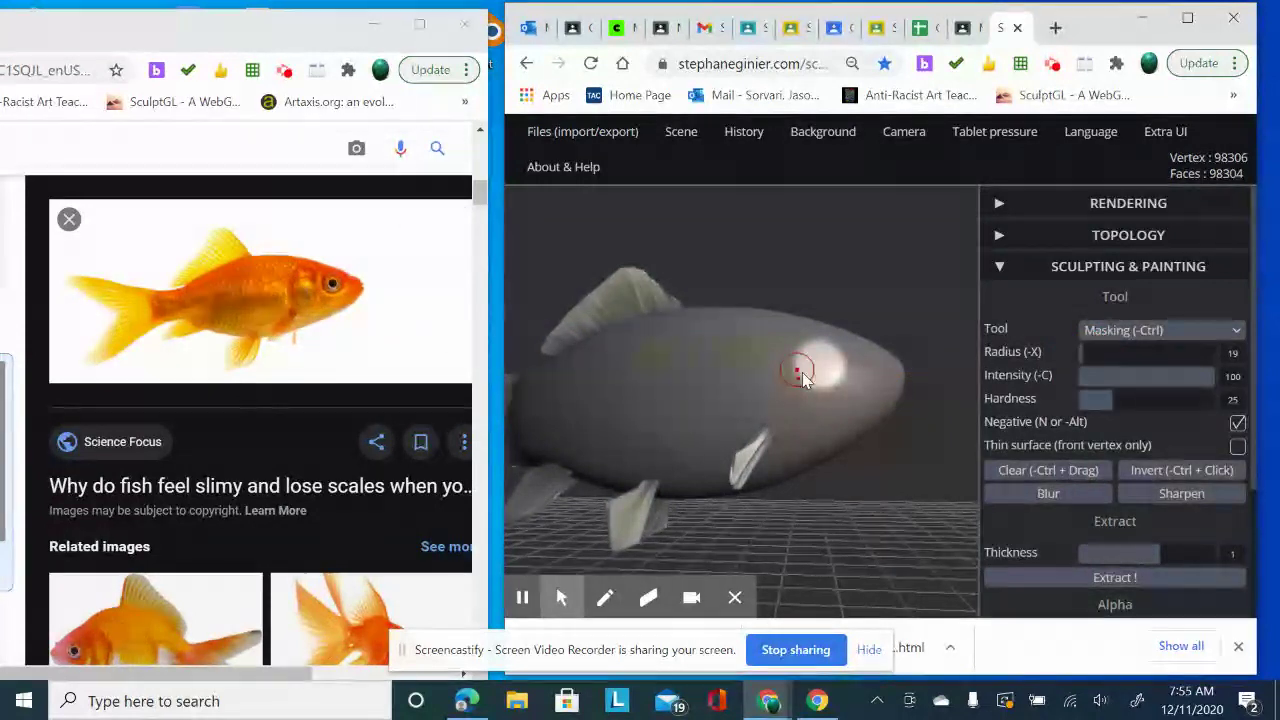
scroll(800, 373, "up", 3)
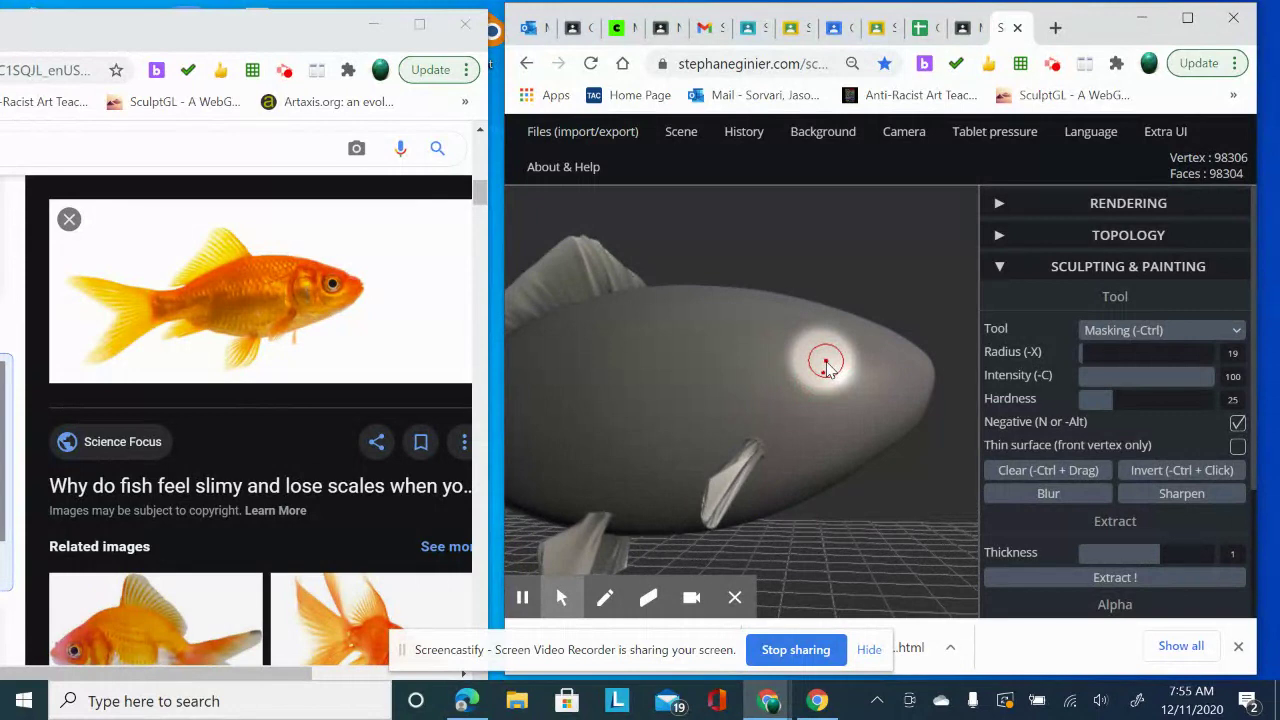
mouse_move(826, 362)
left_mouse_down()
mouse_move(820, 373)
mouse_move(829, 357)
mouse_move(812, 357)
mouse_move(829, 352)
mouse_move(817, 359)
left_mouse_up()
left_click_drag(836, 368, 836, 359)
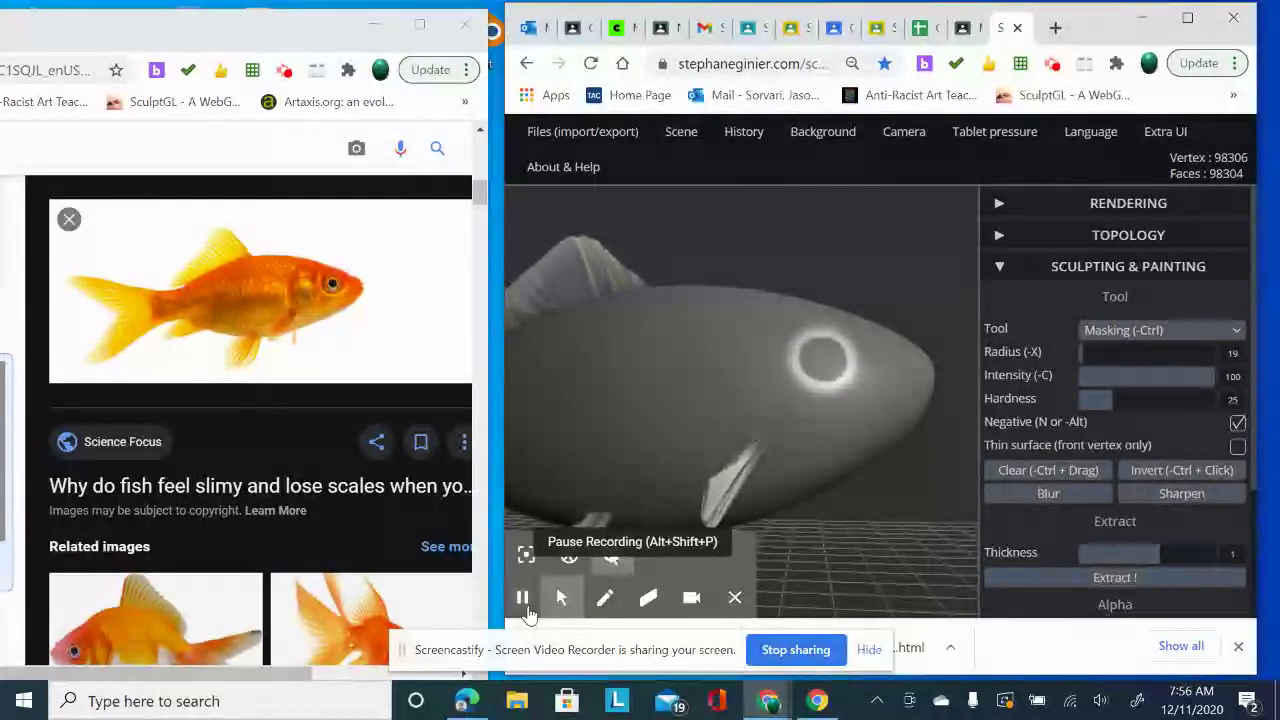
Step: Carve a groove around the eye along the unmasked ring with the Crease tool at intensity 25
left_click(1196, 332)
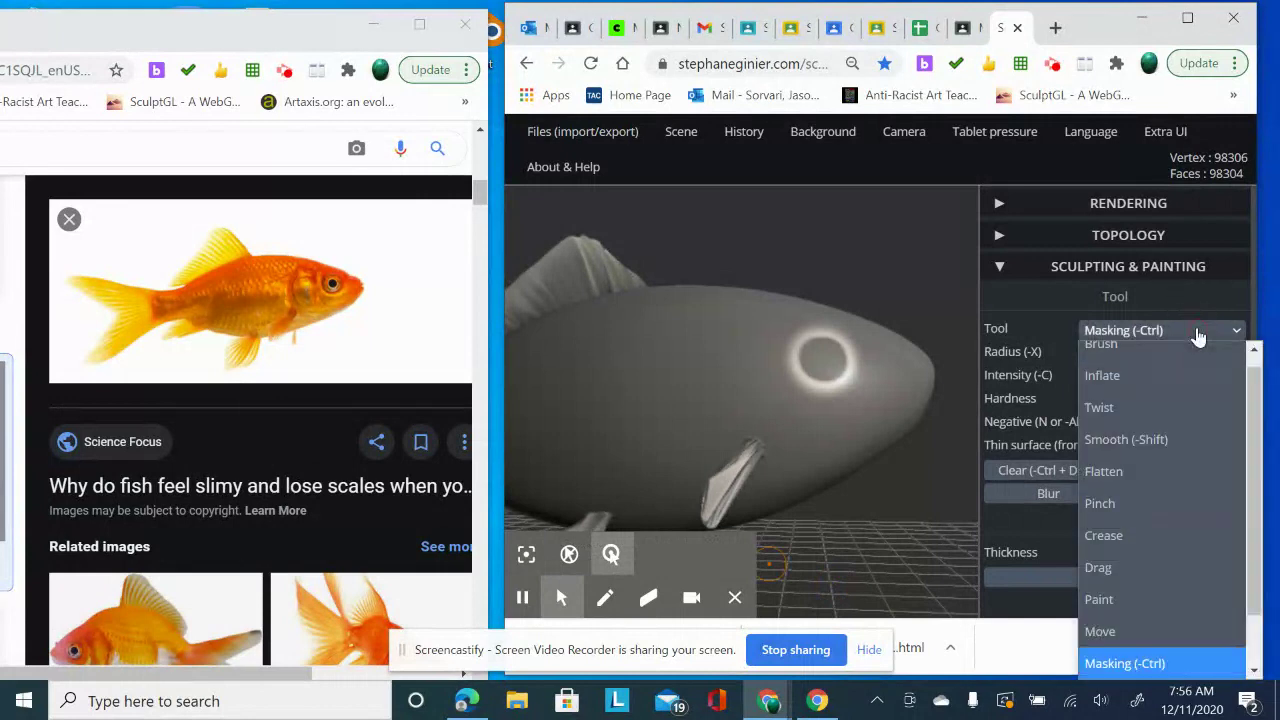
scroll(1143, 457, "down", 1)
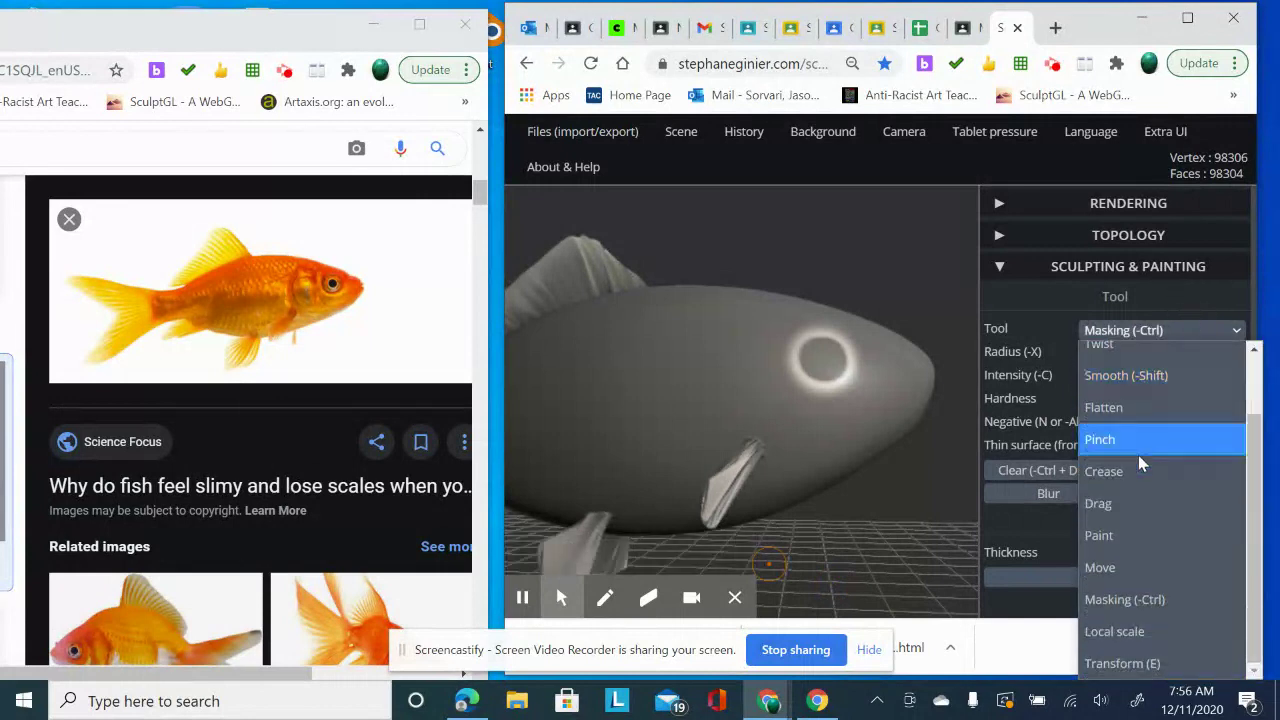
left_click(1137, 463)
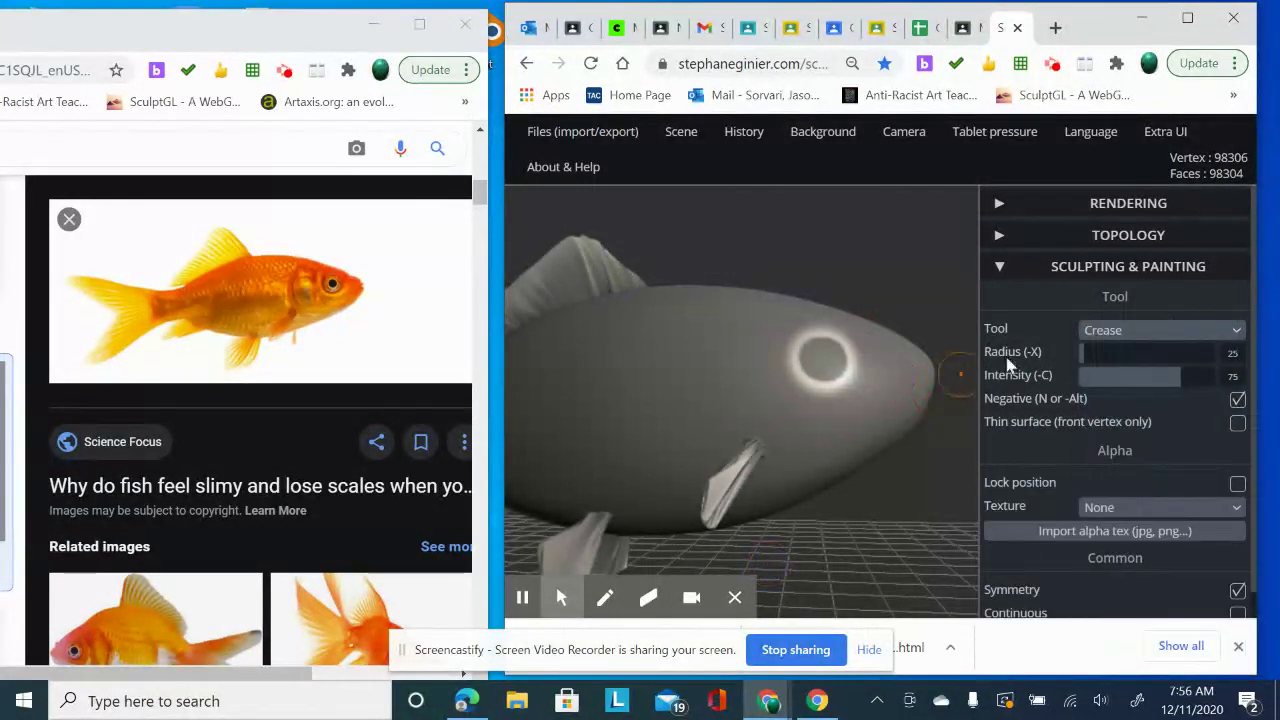
left_click(1112, 377)
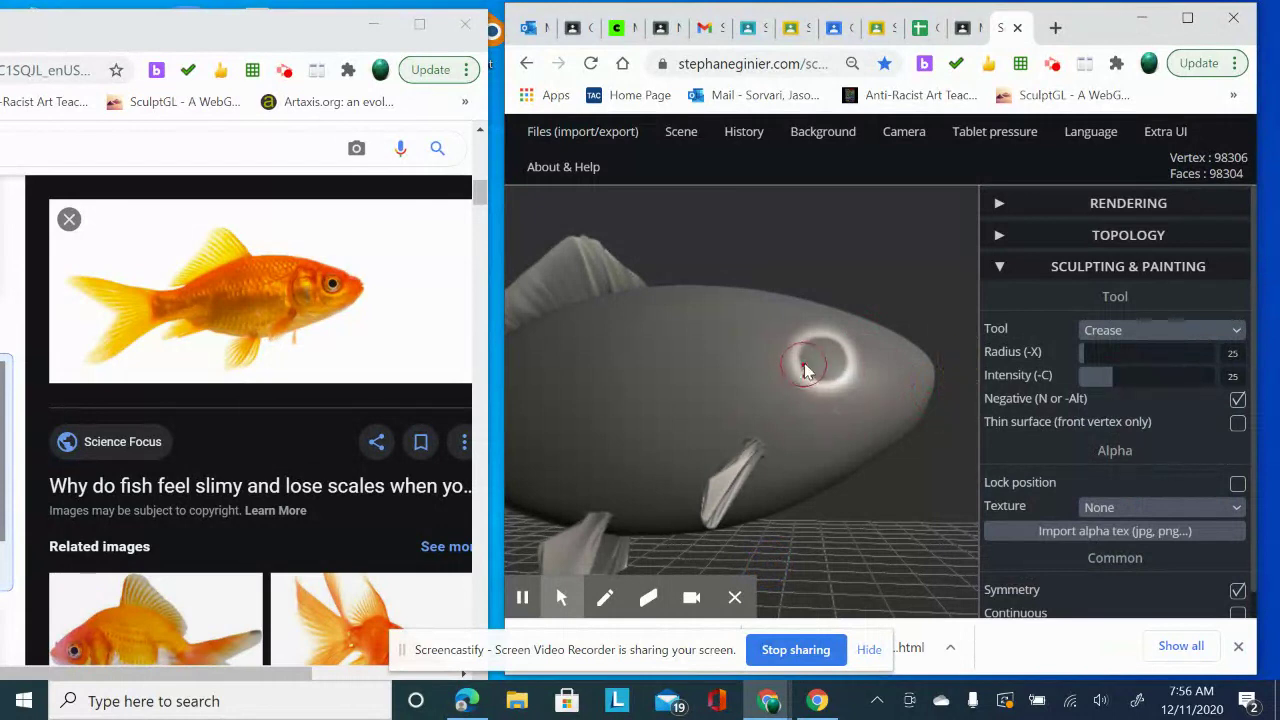
left_click_drag(797, 362, 814, 363)
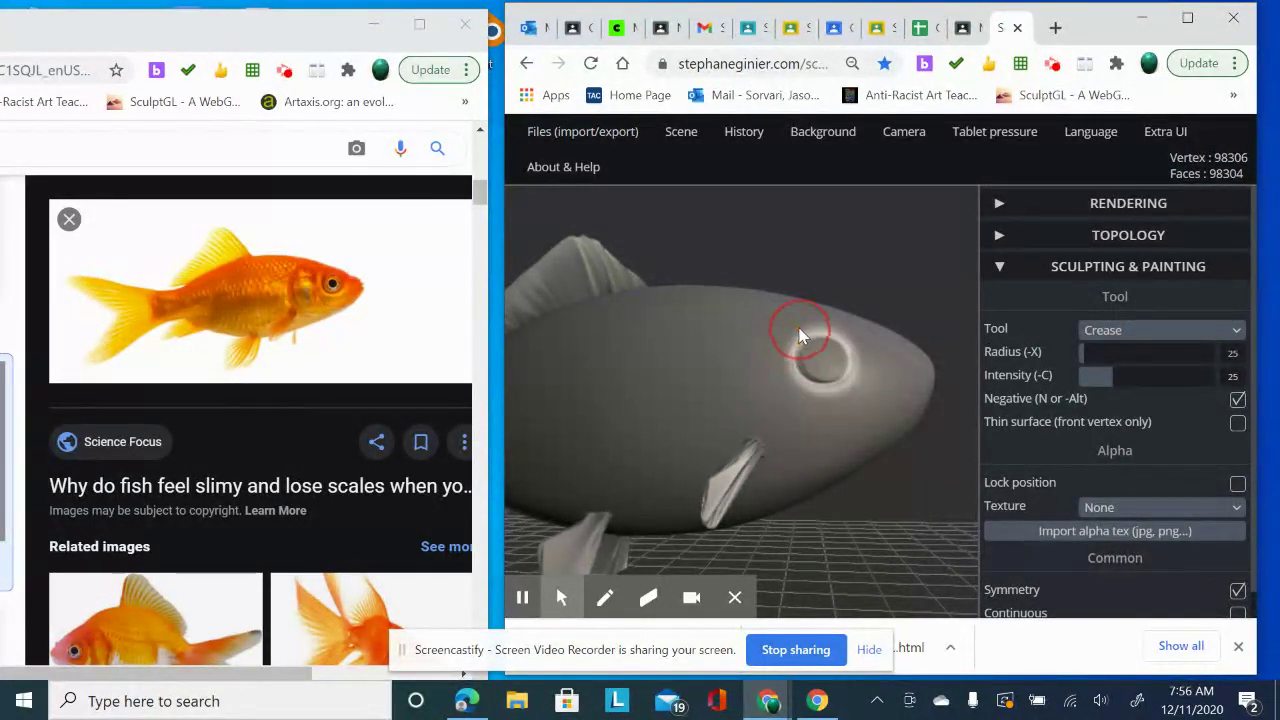
left_click_drag(794, 341, 823, 378)
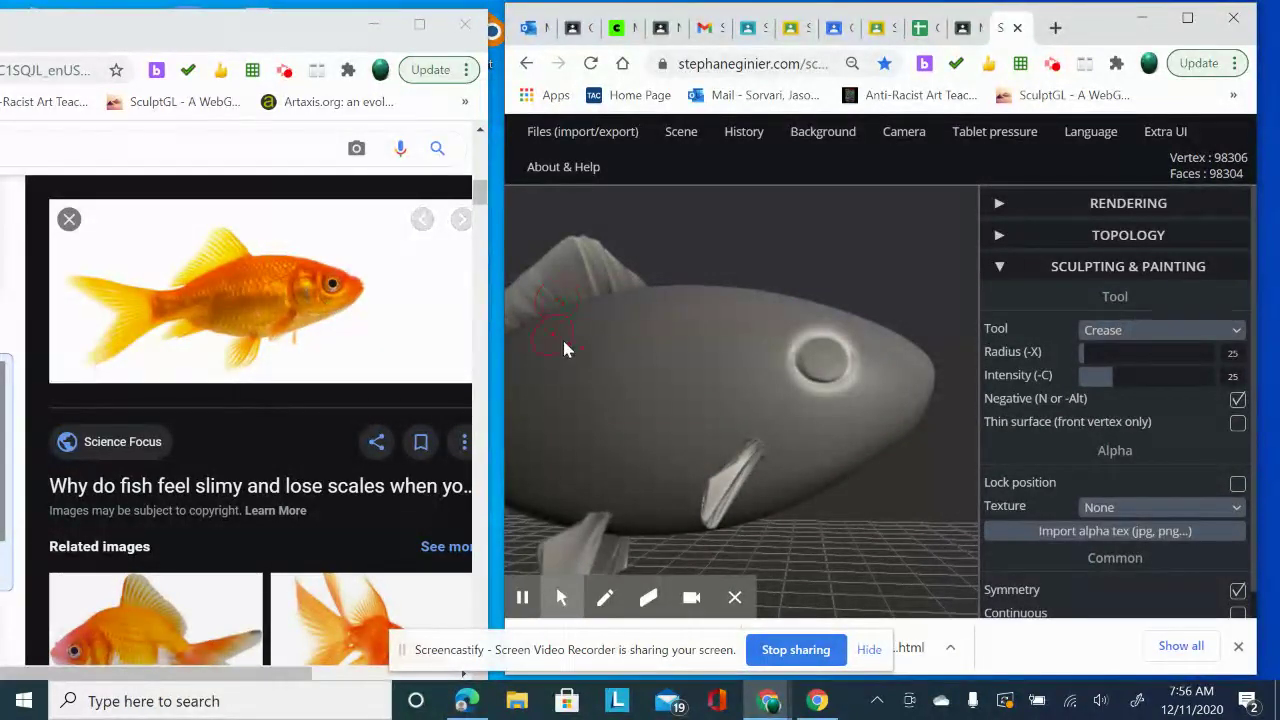
mouse_move(790, 370)
left_mouse_down()
mouse_move(807, 377)
mouse_move(796, 373)
left_mouse_up()
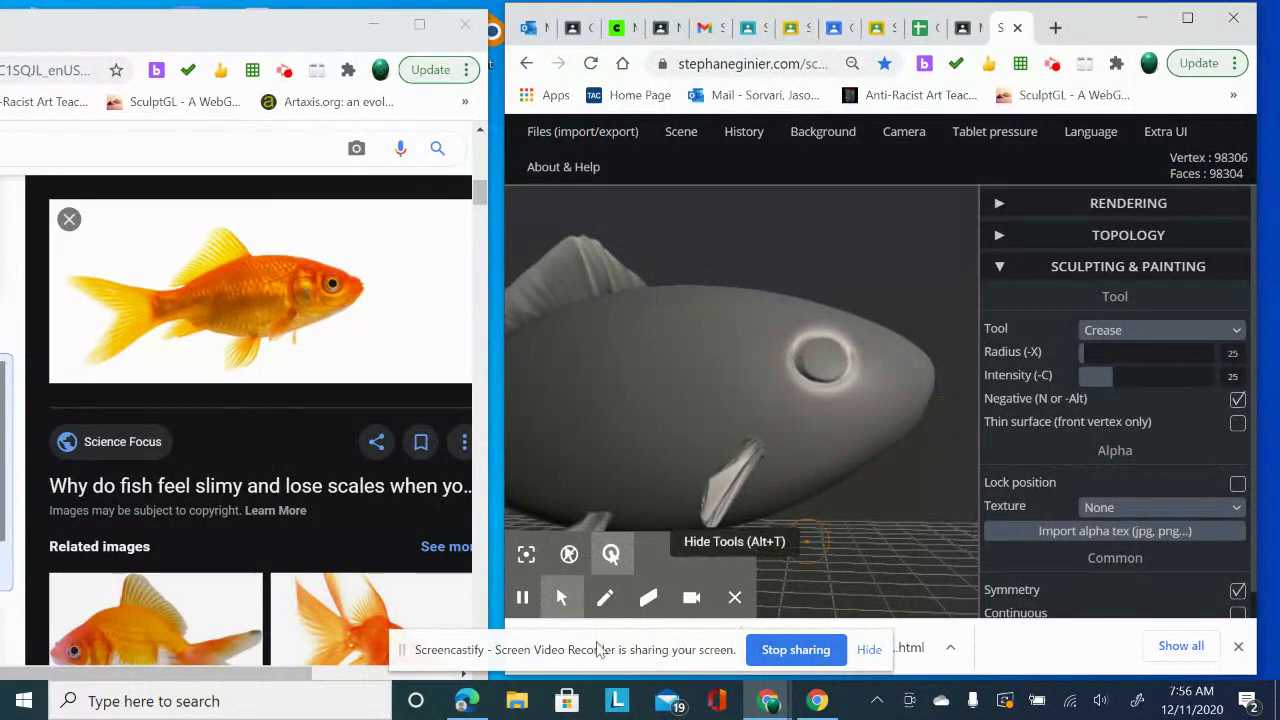
Step: Return to the Masking tool and invert the mask so the groove around the eye is protected
scroll(1214, 496, "down", 1)
left_click(1170, 303)
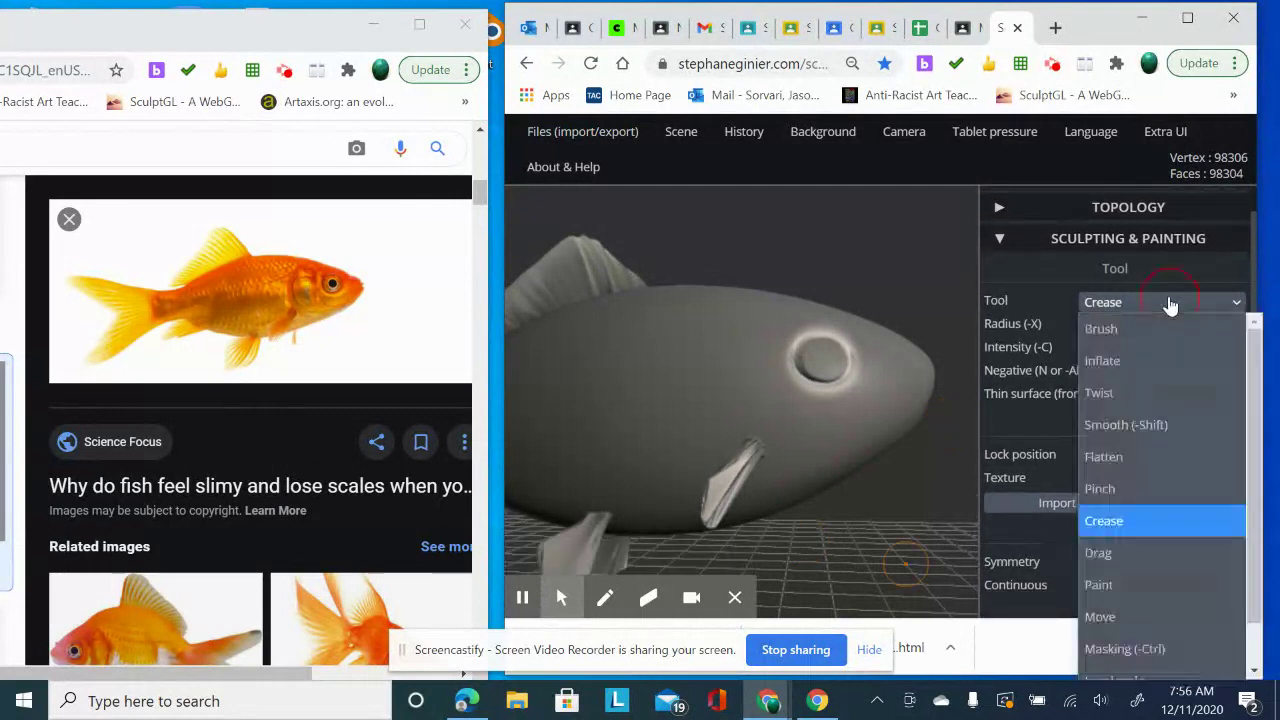
left_click(1140, 649)
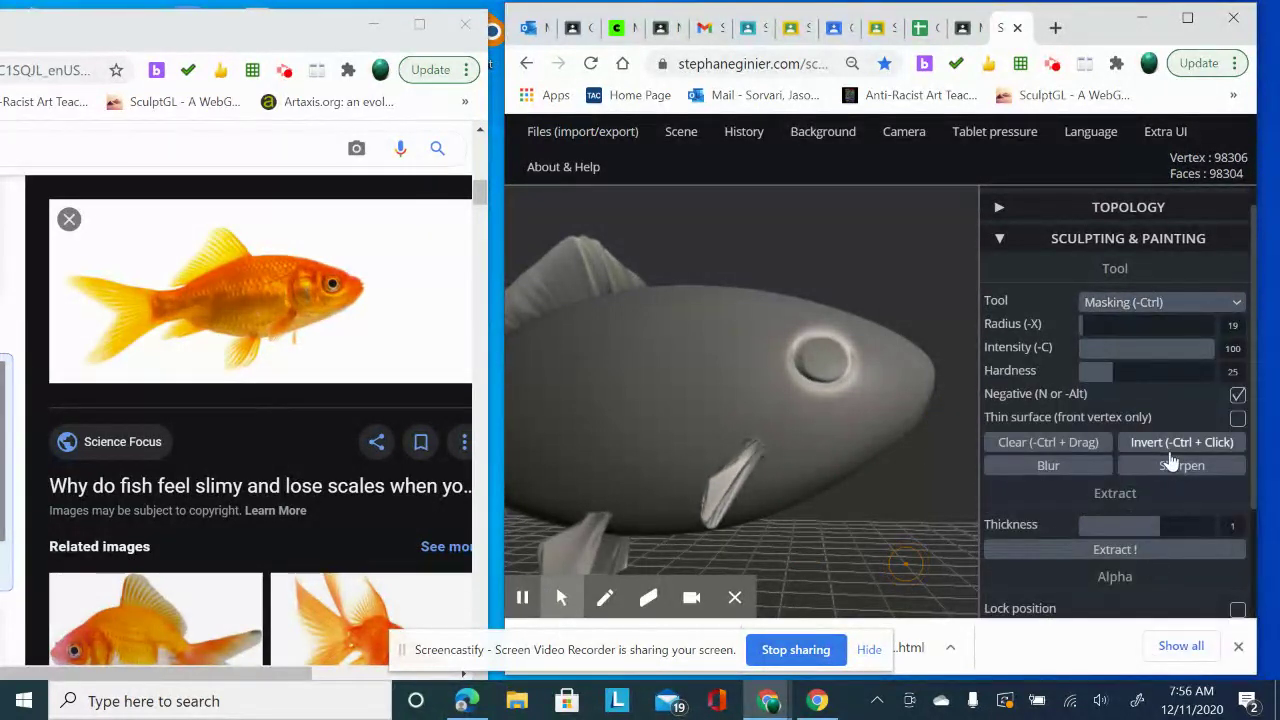
left_click(1170, 450)
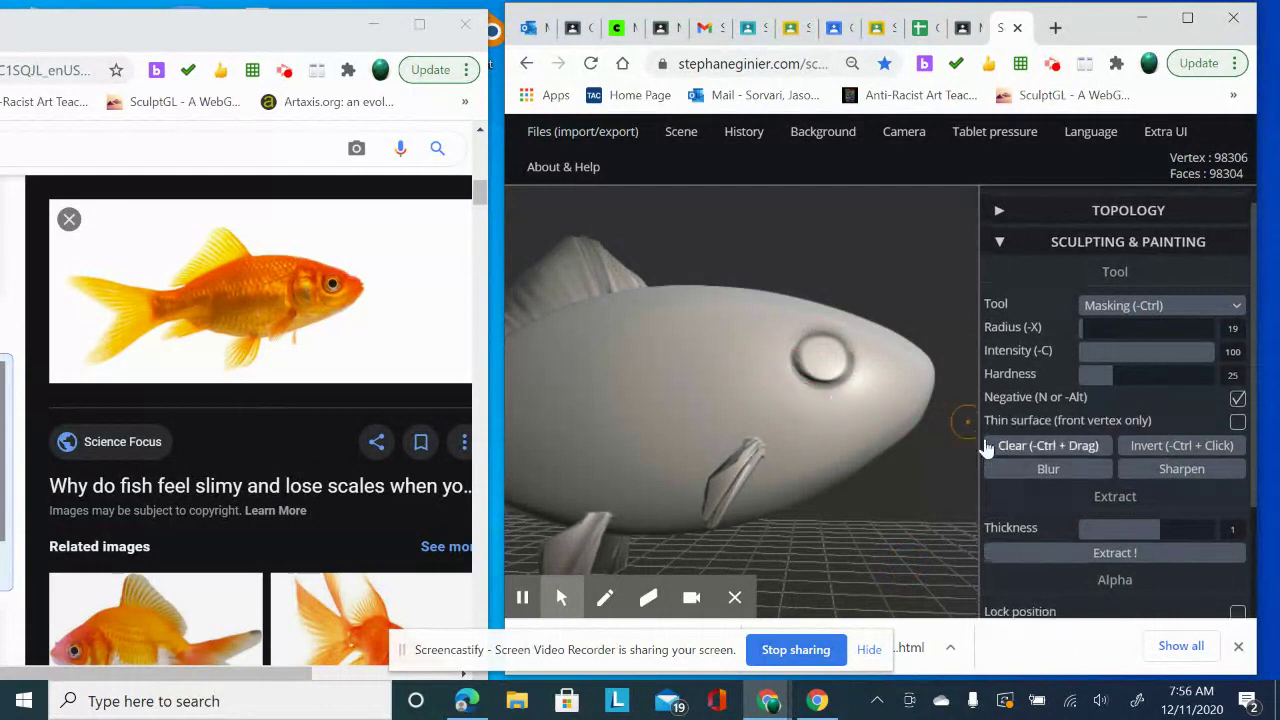
scroll(988, 450, "up", 1)
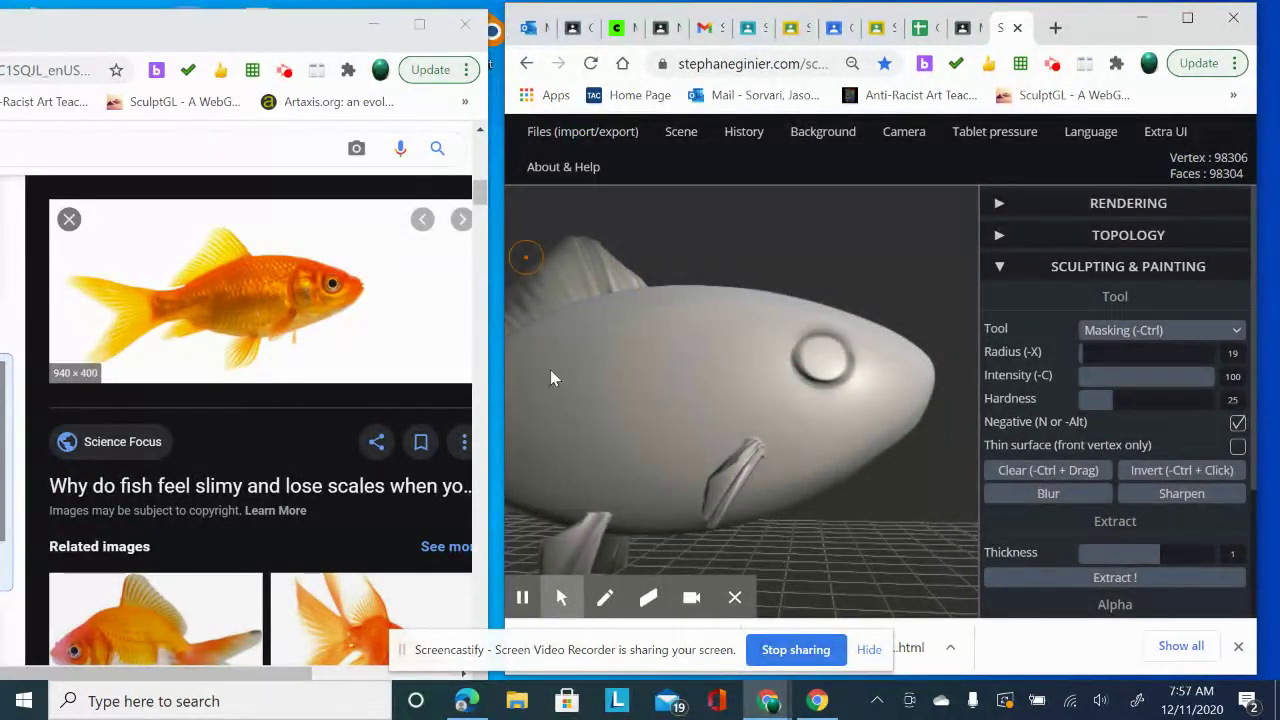
Step: Switch to the Inflate tool for the eye, with radius 29 and intensity 23
left_click(1100, 331)
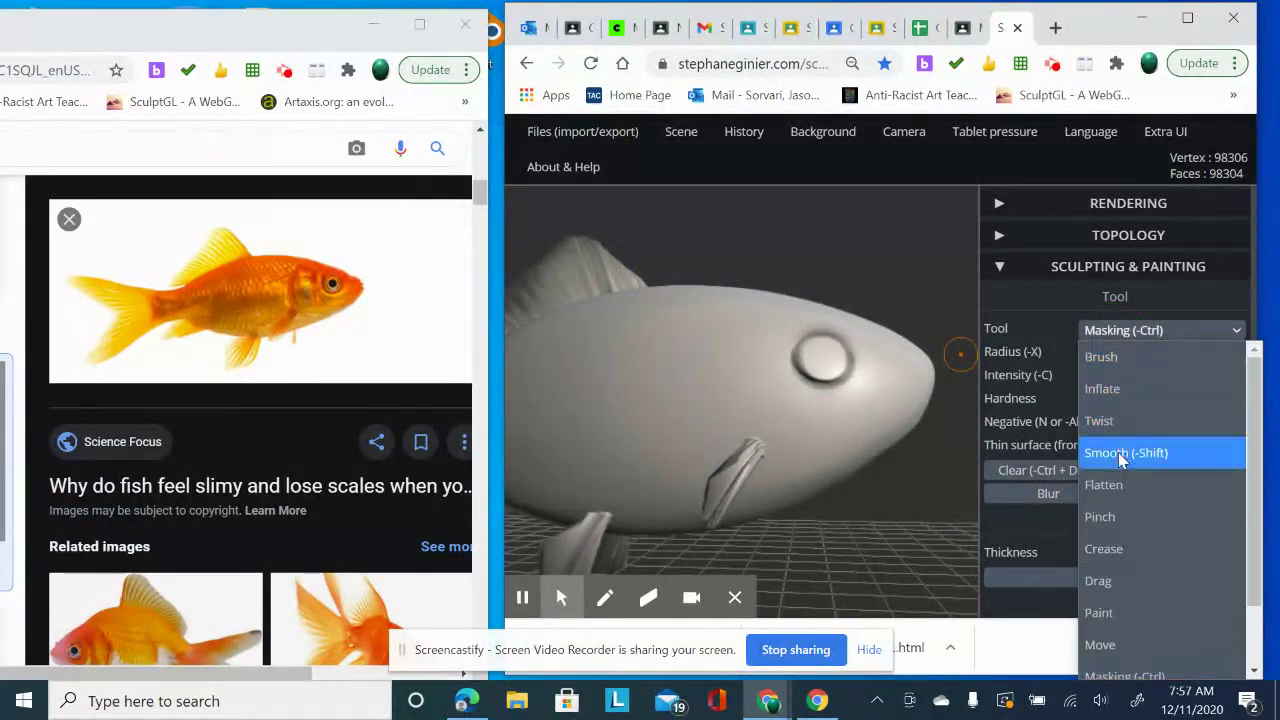
left_click(1116, 390)
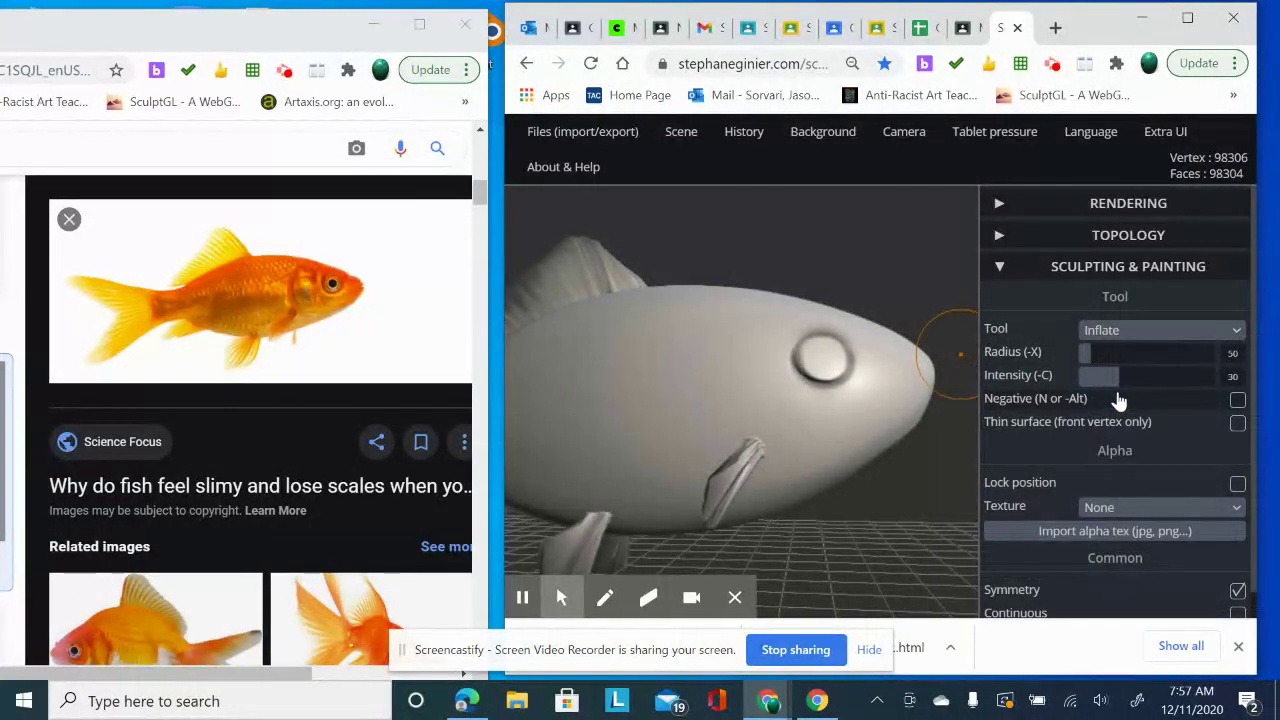
left_click(1086, 351)
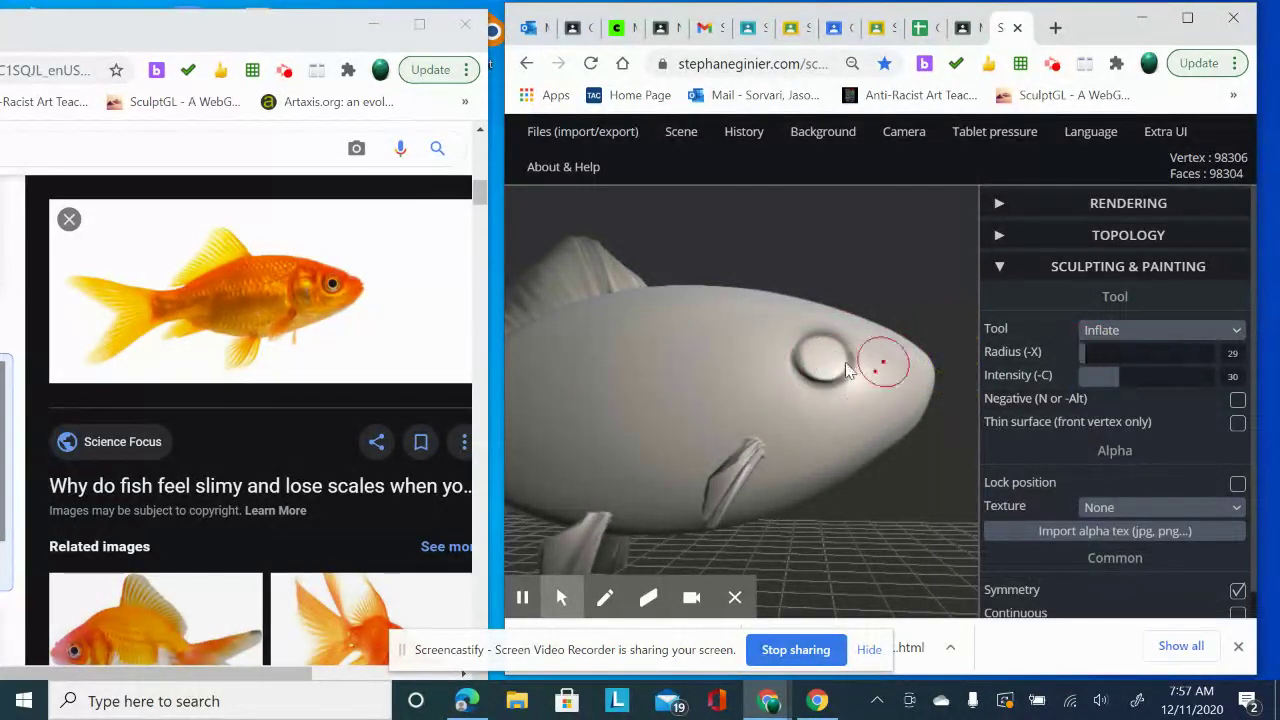
left_click_drag(829, 357, 825, 360)
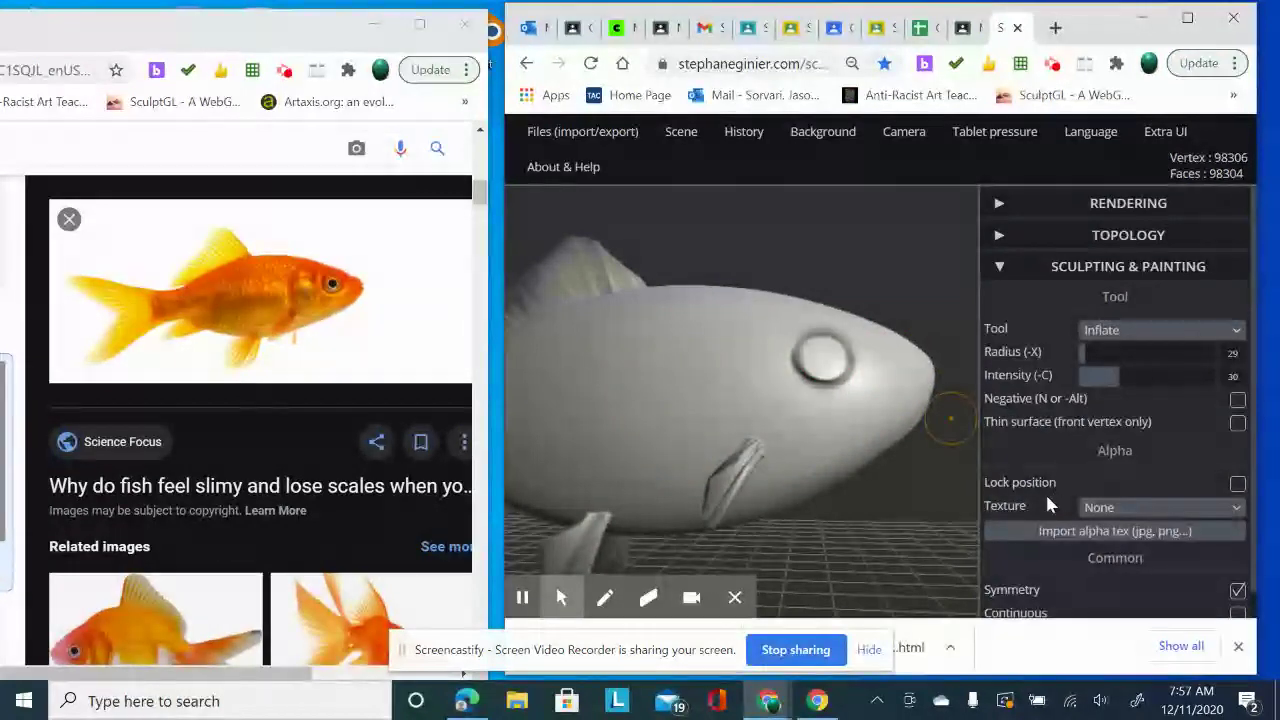
scroll(905, 444, "up", 5)
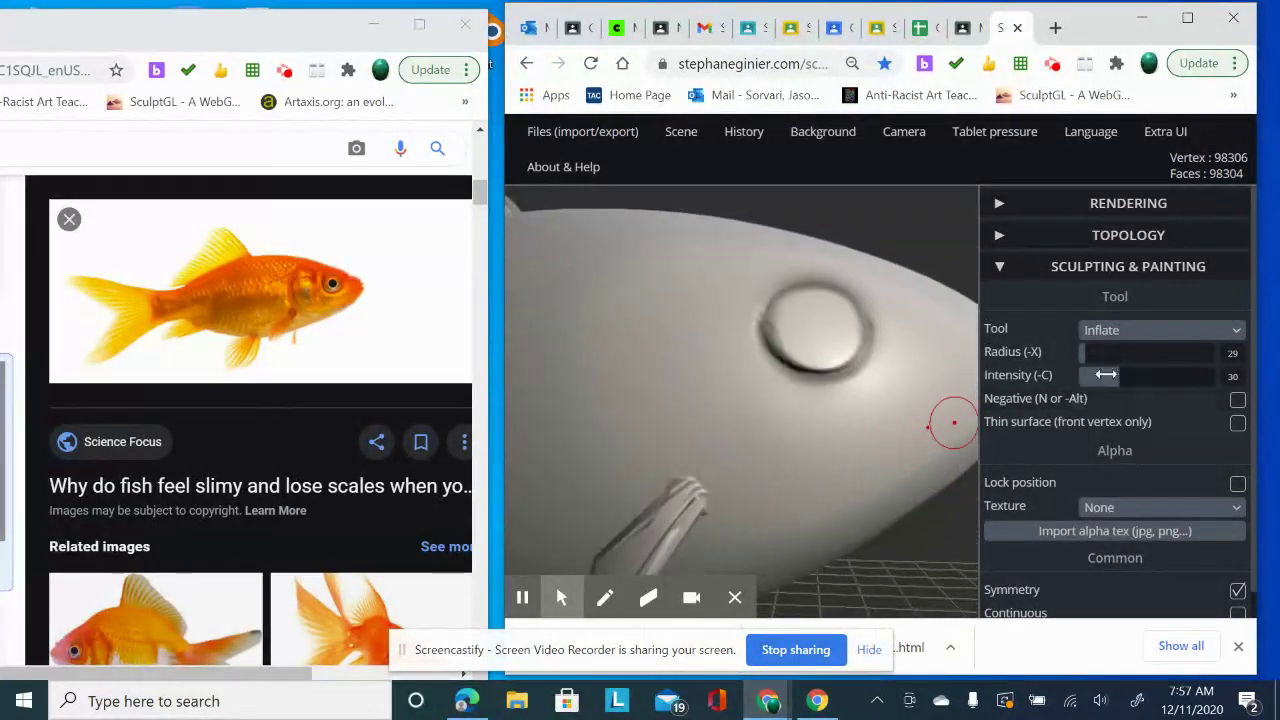
left_click_drag(1110, 384, 1101, 384)
left_click_drag(810, 333, 821, 342)
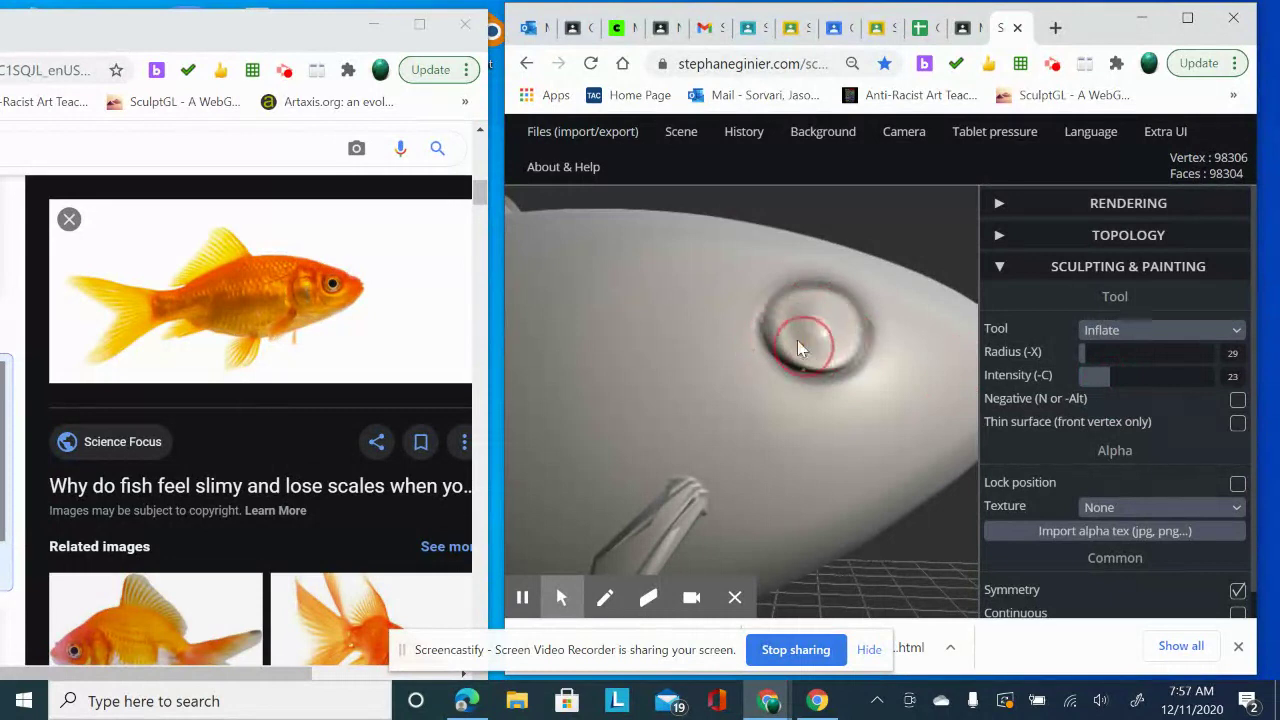
mouse_move(813, 308)
left_mouse_down()
mouse_move(829, 343)
mouse_move(801, 346)
mouse_move(806, 306)
mouse_move(853, 340)
mouse_move(811, 322)
mouse_move(797, 344)
mouse_move(838, 303)
left_mouse_up()
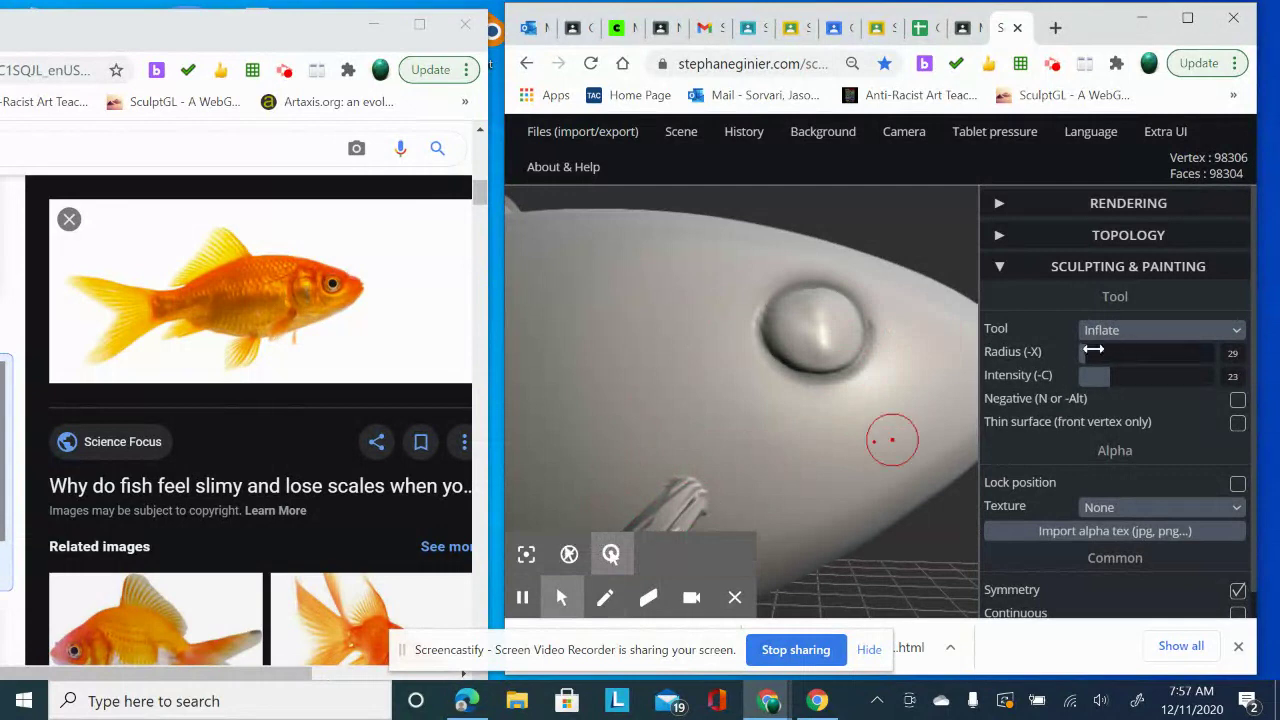
mouse_move(740, 131)
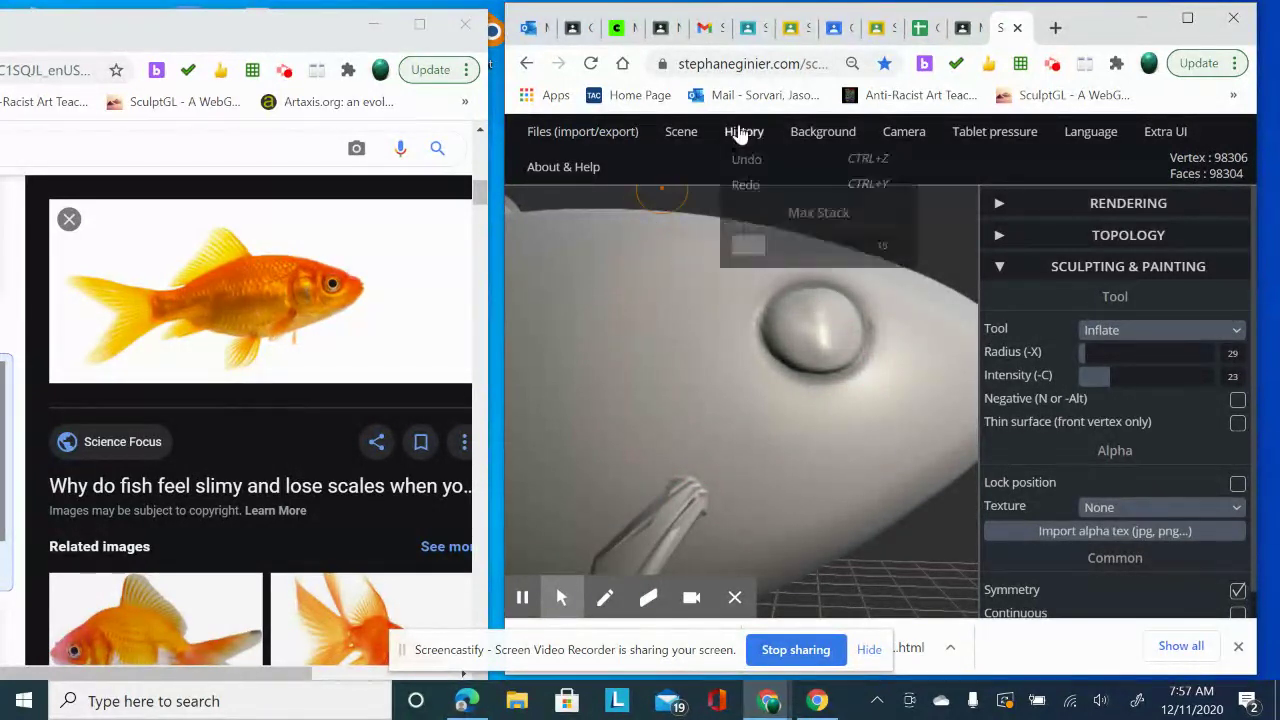
left_click(749, 165)
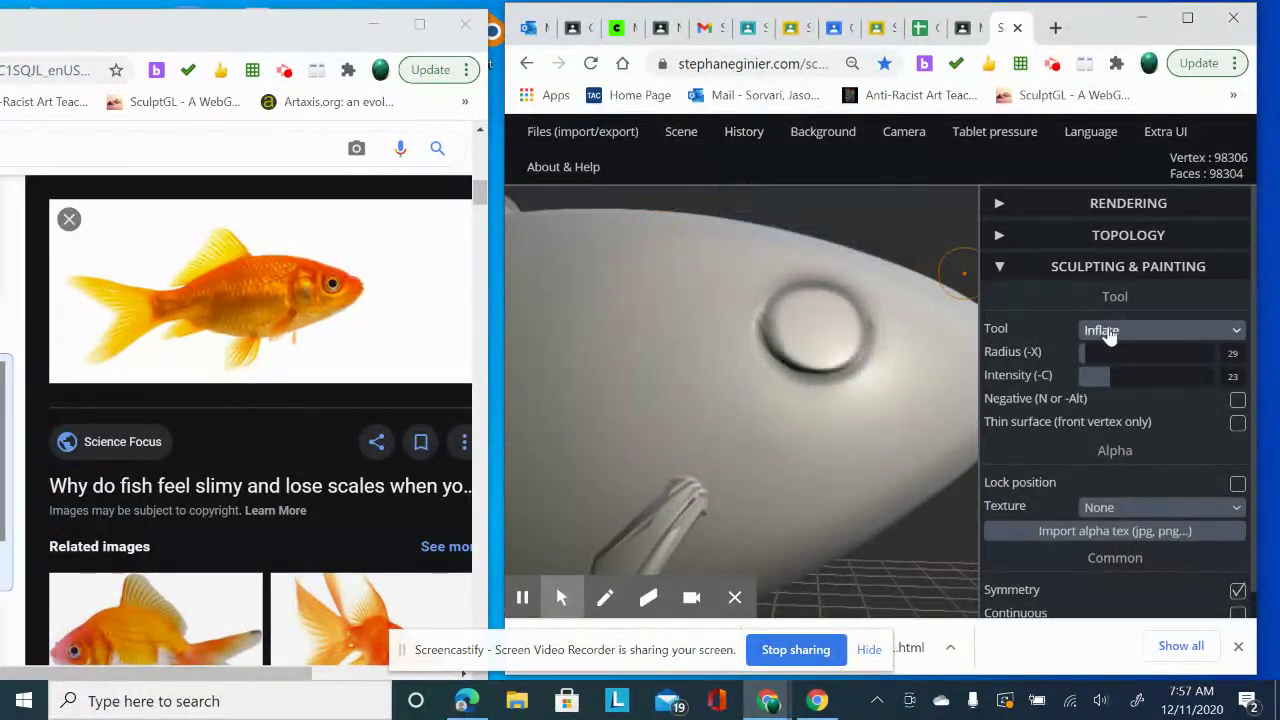
Step: Set the Inflate radius to 52 and puff out the eye into a rounded dome
left_click_drag(1085, 347, 1091, 347)
mouse_move(817, 332)
left_mouse_down()
mouse_move(789, 326)
mouse_move(824, 318)
mouse_move(808, 335)
left_mouse_up()
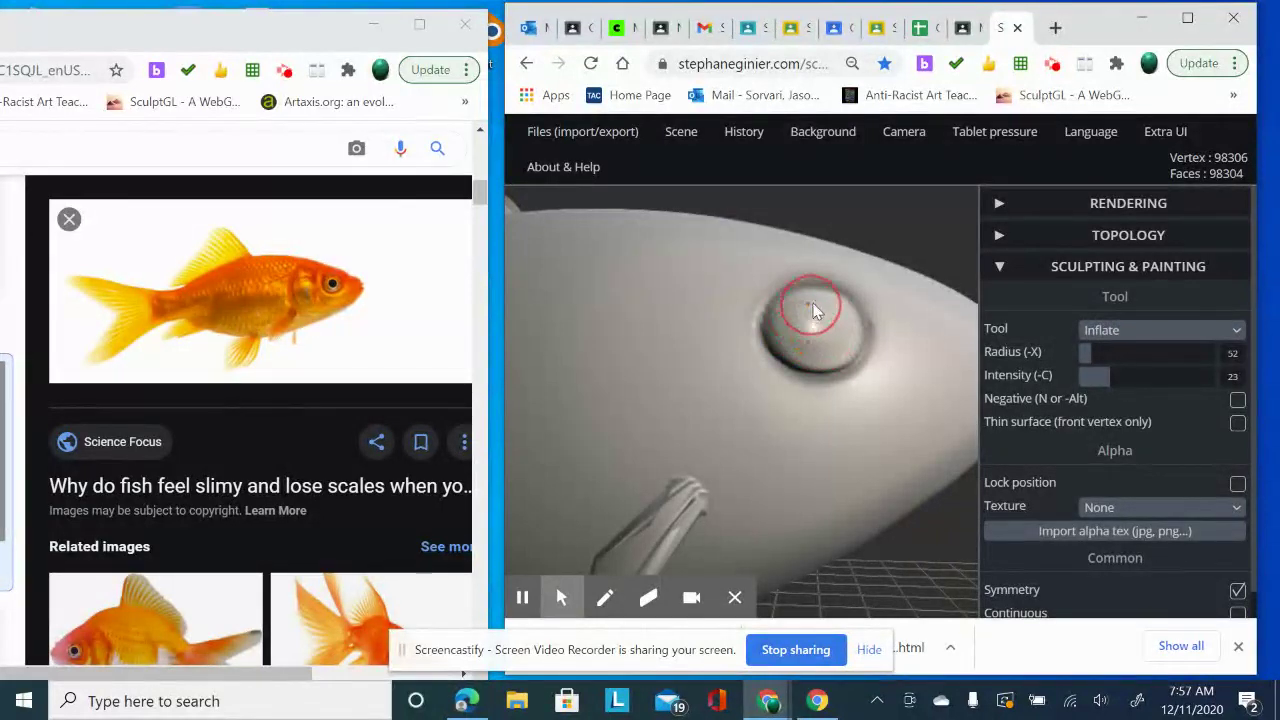
mouse_move(790, 320)
left_mouse_down()
mouse_move(814, 302)
mouse_move(845, 314)
mouse_move(818, 345)
mouse_move(787, 330)
left_mouse_up()
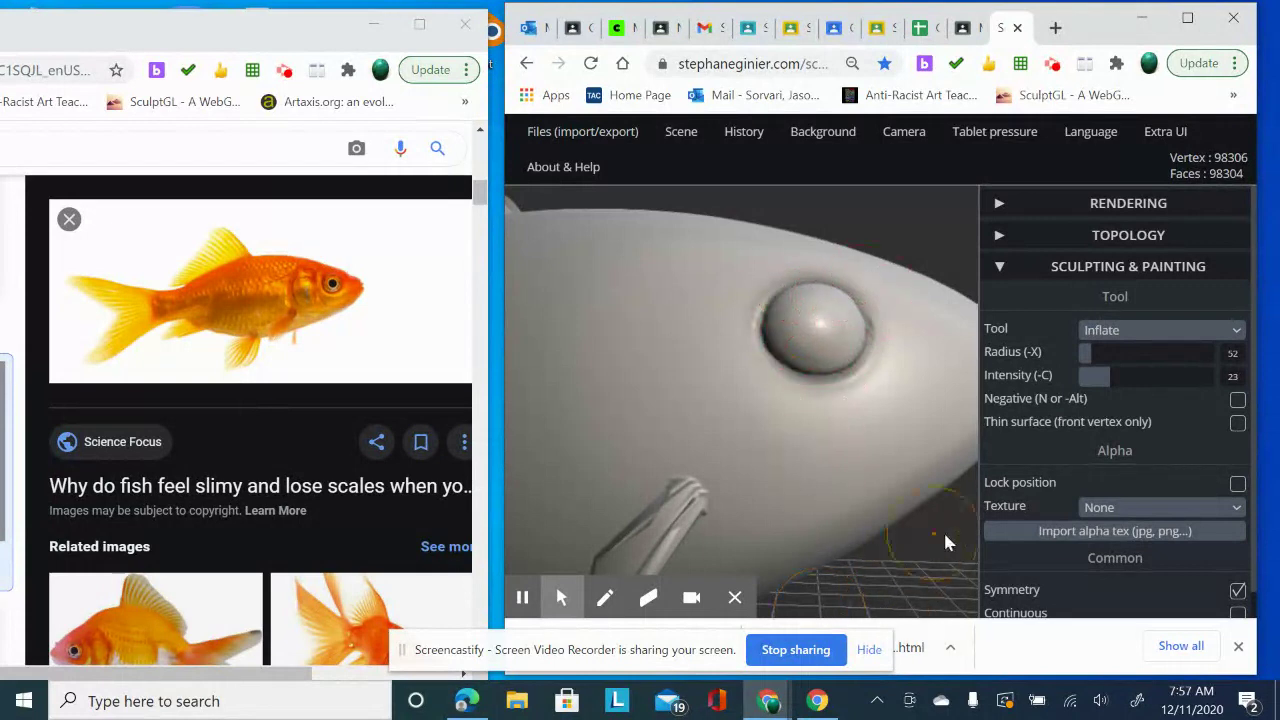
left_click_drag(951, 560, 815, 468)
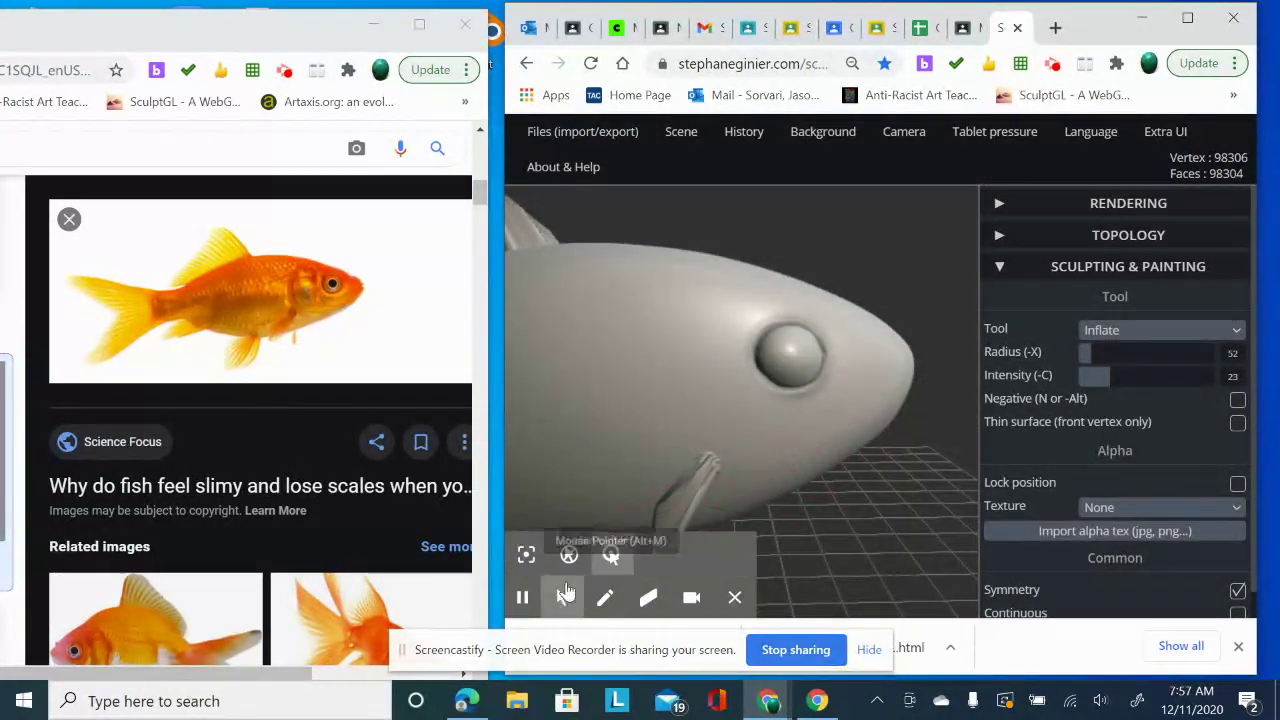
Step: Carve the curved gill line behind the eye with the Crease tool at radius 13 and intensity 15
left_click(526, 606)
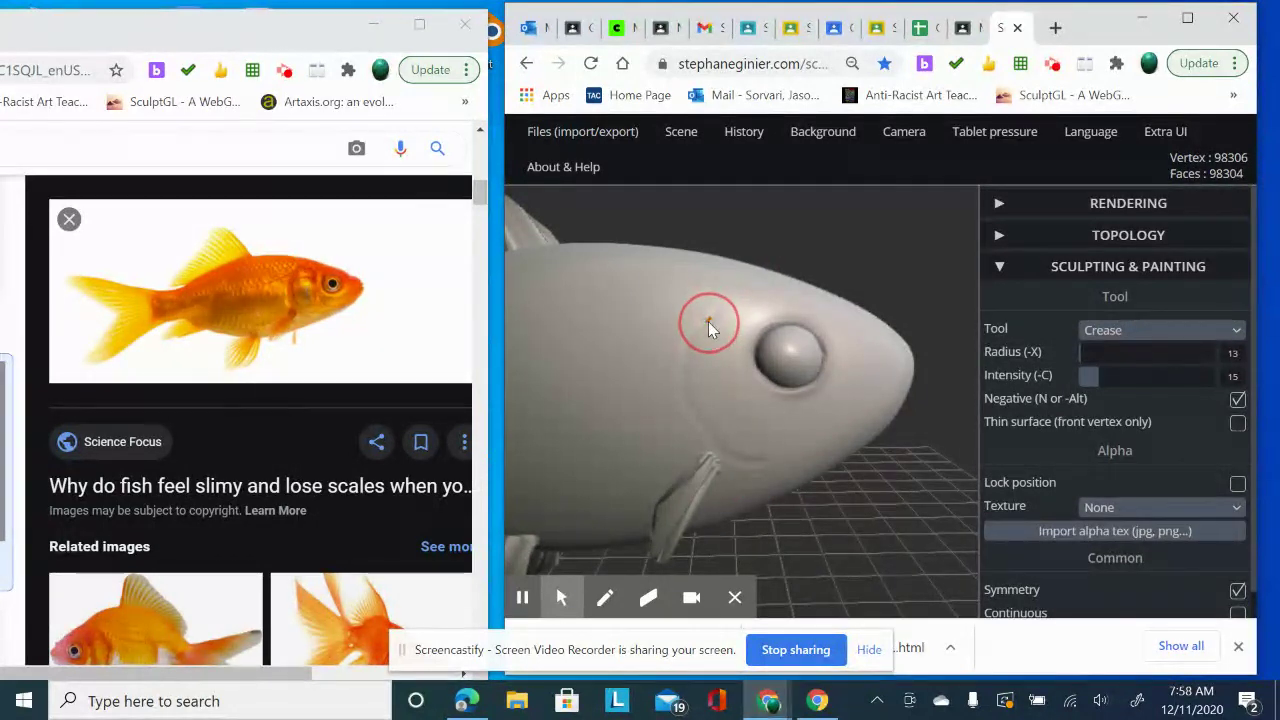
left_click_drag(693, 344, 686, 398)
left_click(529, 602)
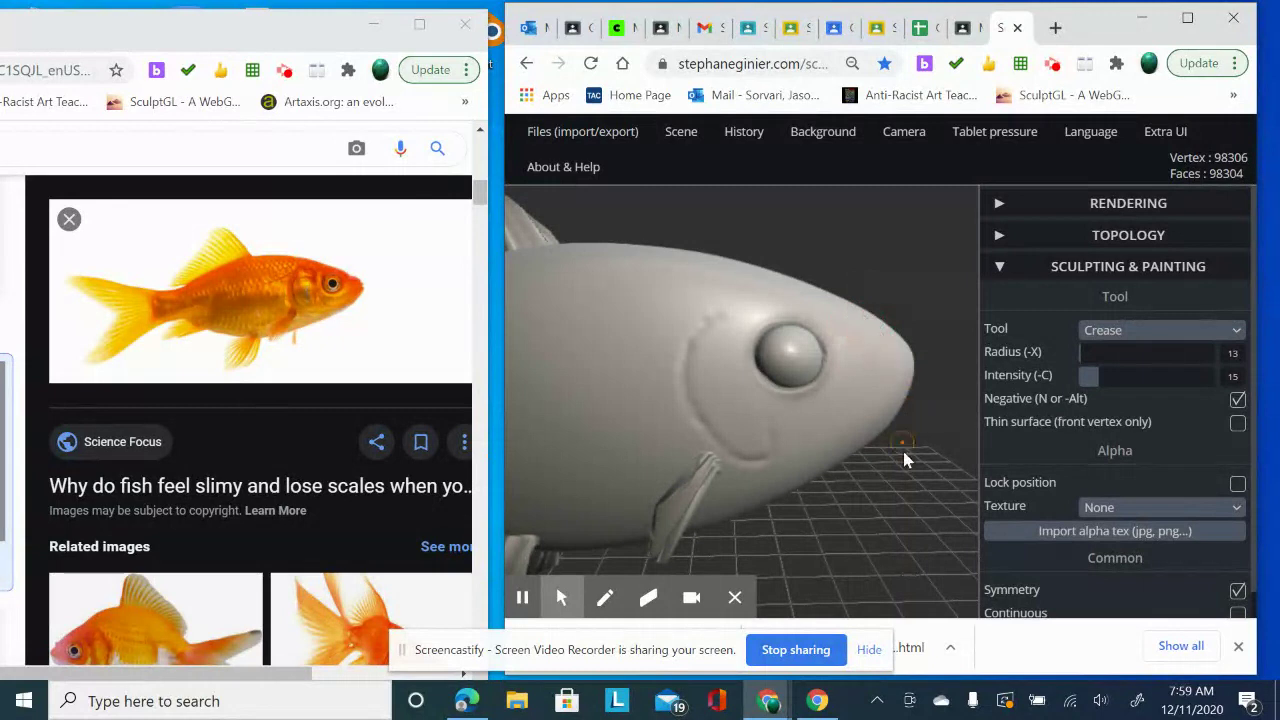
Step: Carve a crease across the top of the head, just in front of the eyes
mouse_move(934, 509)
left_mouse_down()
mouse_move(823, 563)
mouse_move(833, 528)
mouse_move(817, 537)
mouse_move(866, 429)
left_mouse_up()
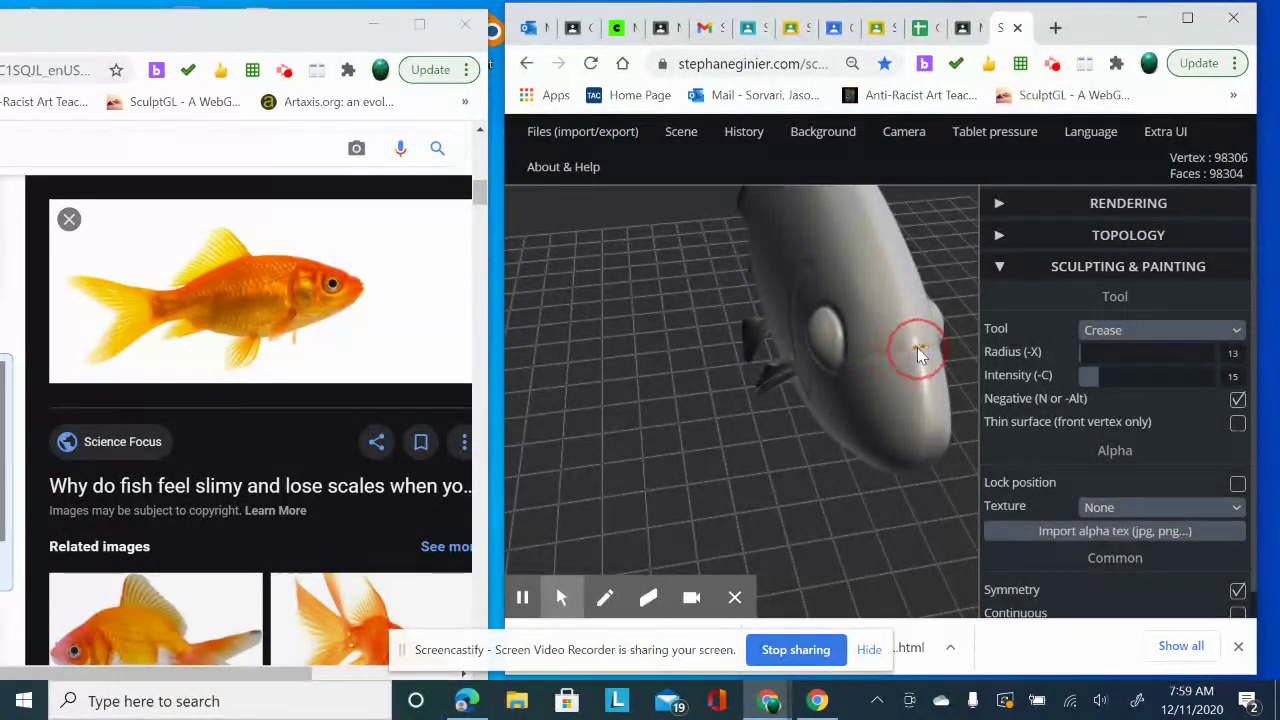
left_click_drag(903, 349, 875, 357)
mouse_move(781, 483)
left_mouse_down()
mouse_move(857, 451)
mouse_move(906, 400)
mouse_move(846, 486)
left_mouse_up()
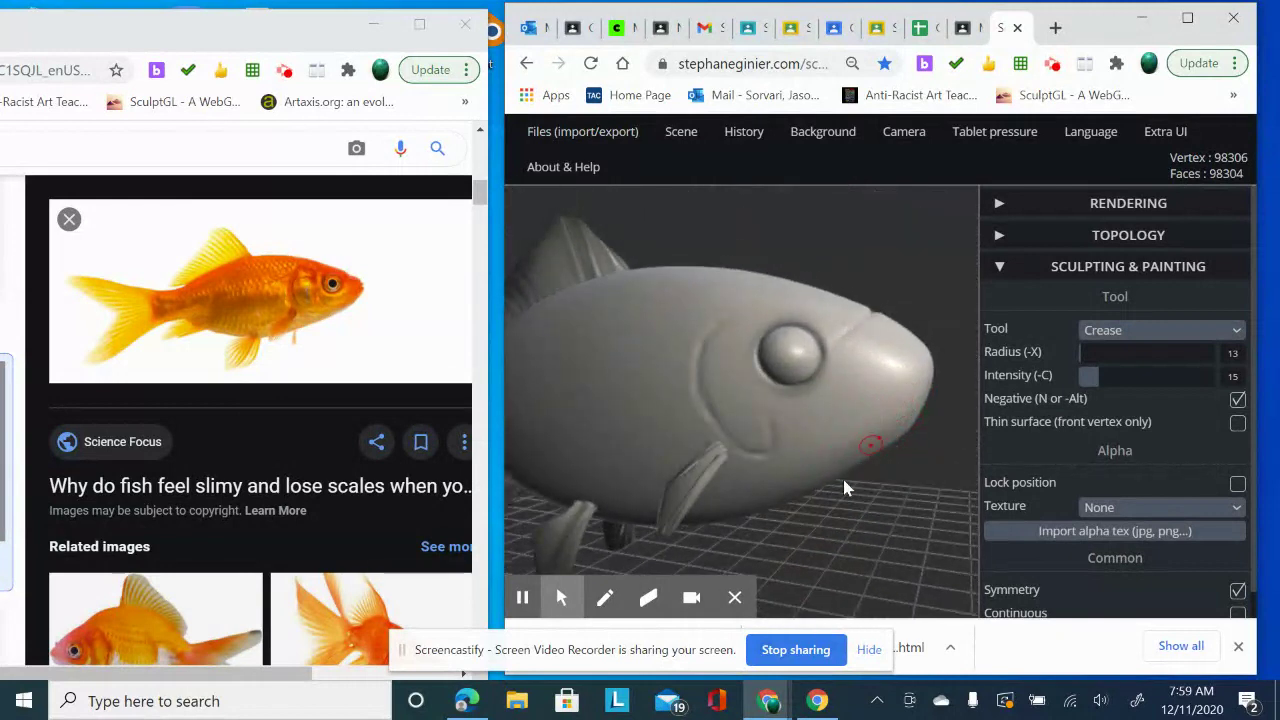
left_click(561, 597)
left_click(611, 554)
left_click_drag(900, 523, 851, 517)
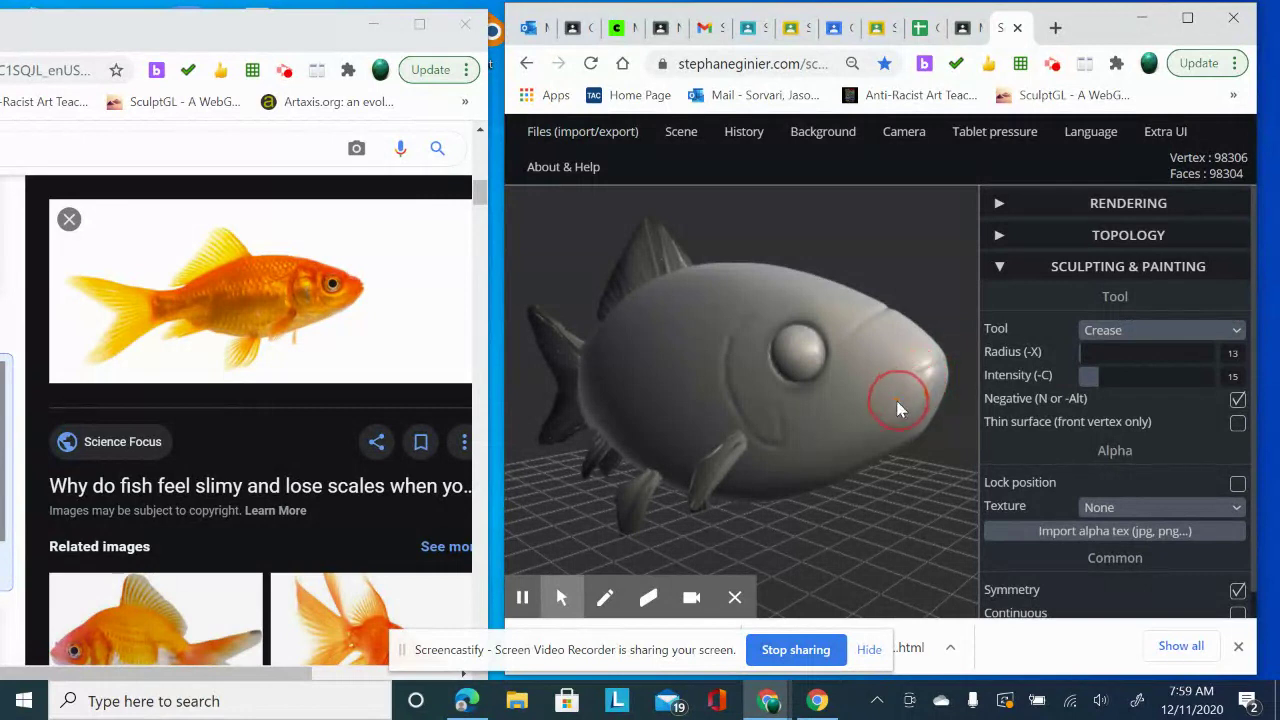
Step: Carve the mouth details at the front of the fish's snout with the Crease tool at radius 13 and intensity 15
mouse_move(897, 506)
left_mouse_down()
mouse_move(866, 517)
mouse_move(881, 426)
mouse_move(908, 393)
left_mouse_up()
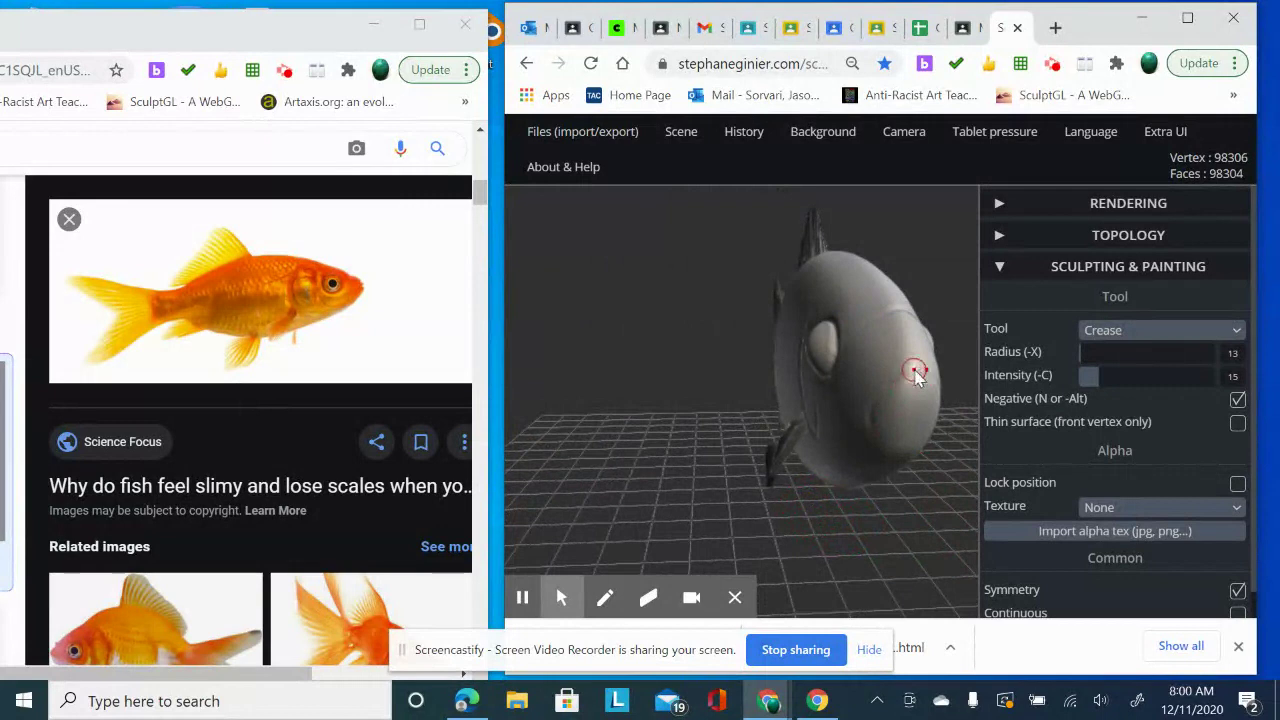
left_click(919, 376)
left_click_drag(886, 534, 937, 507)
left_click(930, 365)
left_click_drag(925, 364, 913, 371)
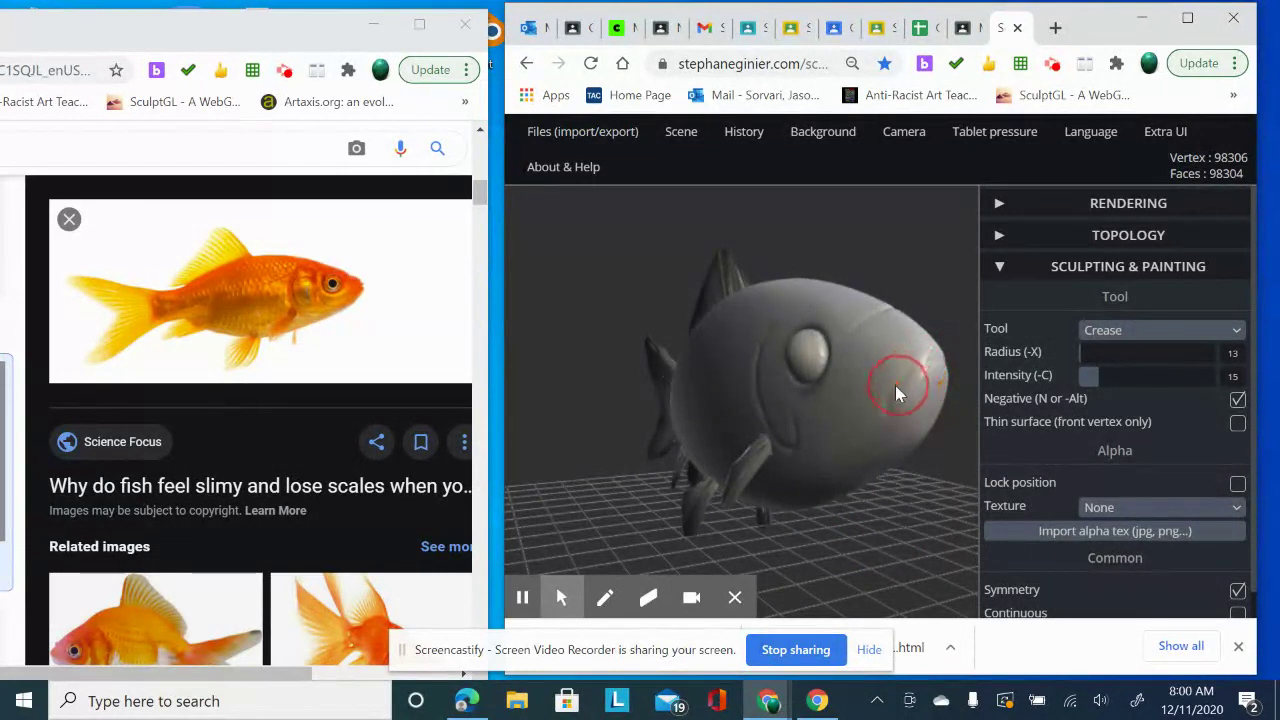
left_click_drag(895, 422, 901, 392)
left_click_drag(931, 534, 875, 556)
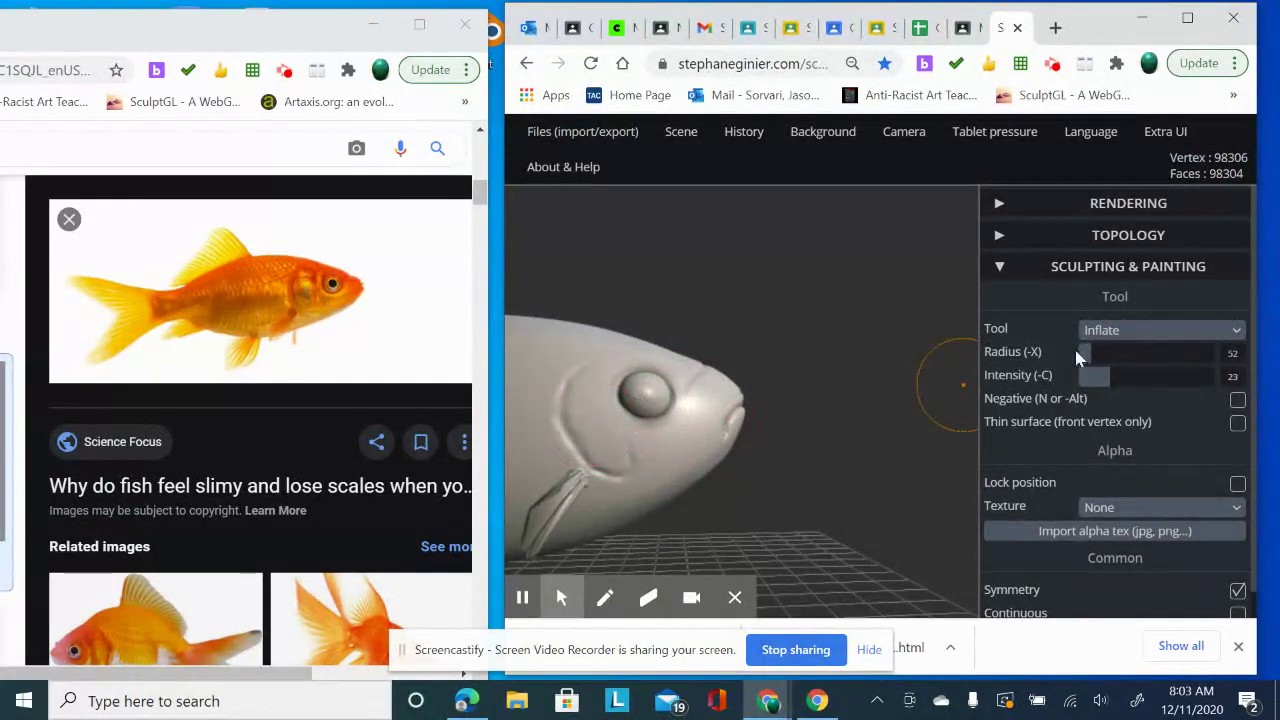
Step: Puff out the gill cover behind the eye with the Inflate tool at radius 42, and reduce the intensity to 17
left_click(1083, 350)
scroll(620, 368, "up", 3)
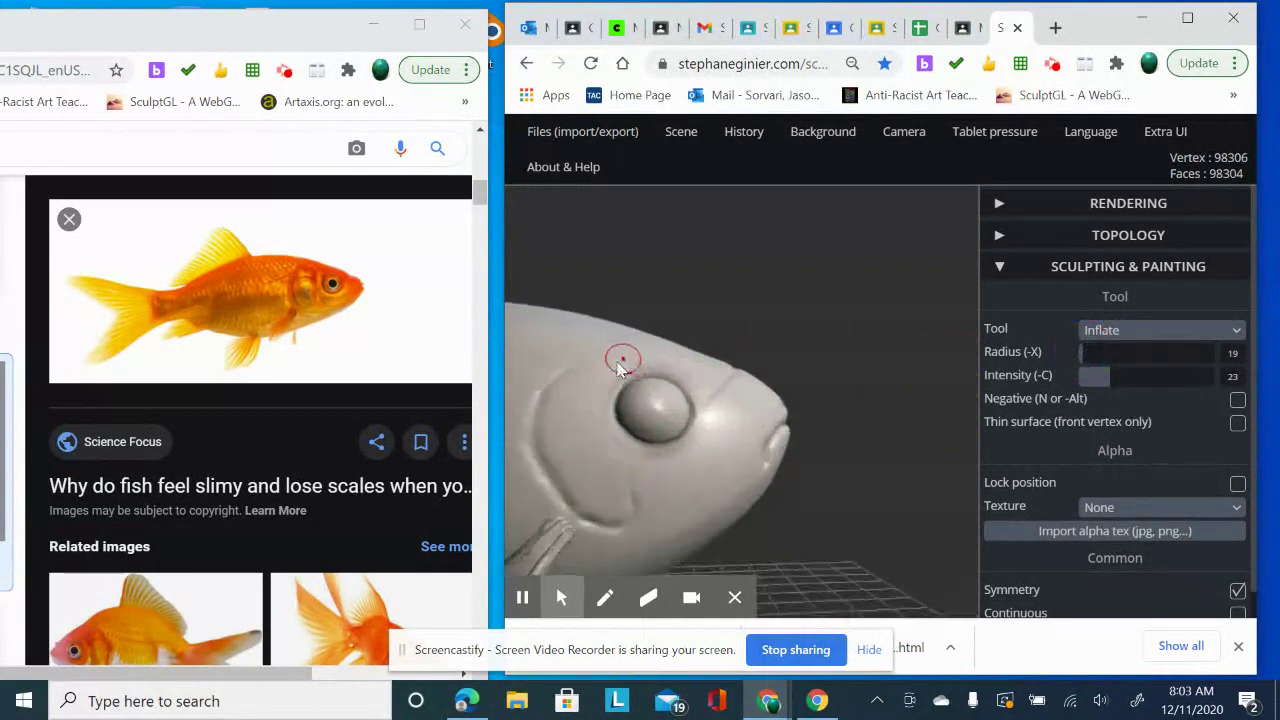
scroll(617, 368, "up", 1)
right_click_drag(588, 391, 606, 392)
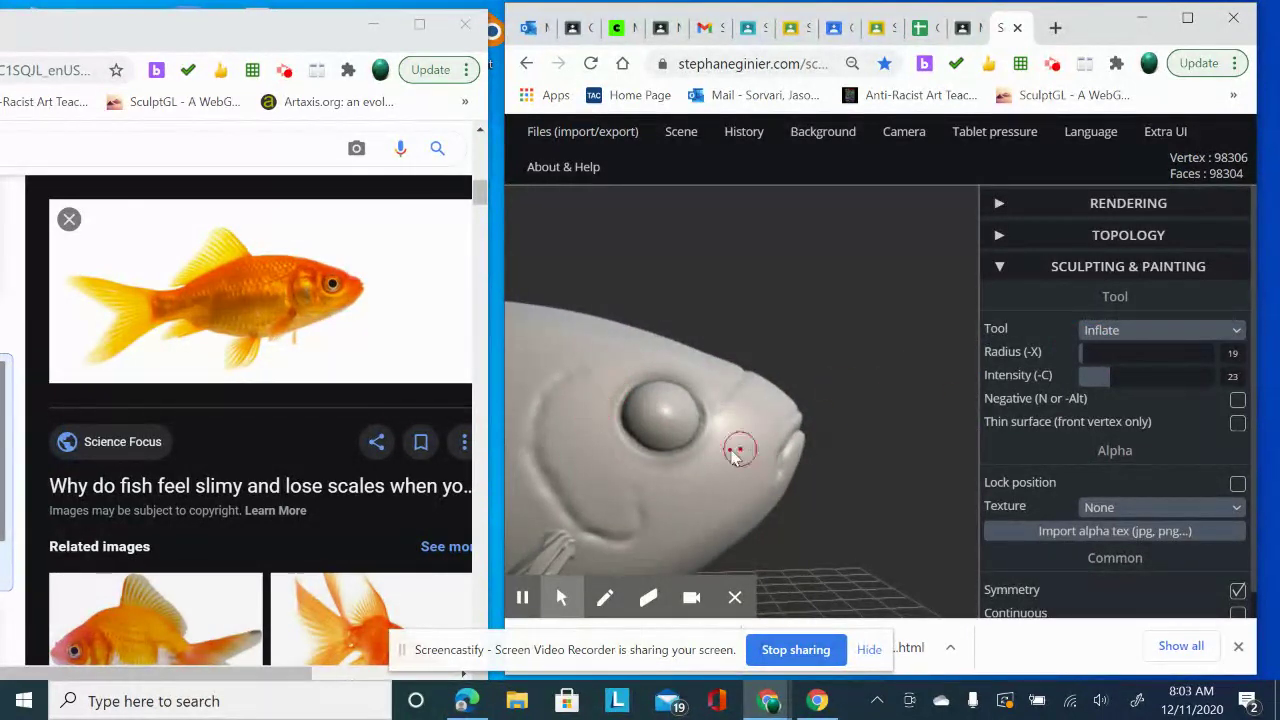
left_click(1089, 351)
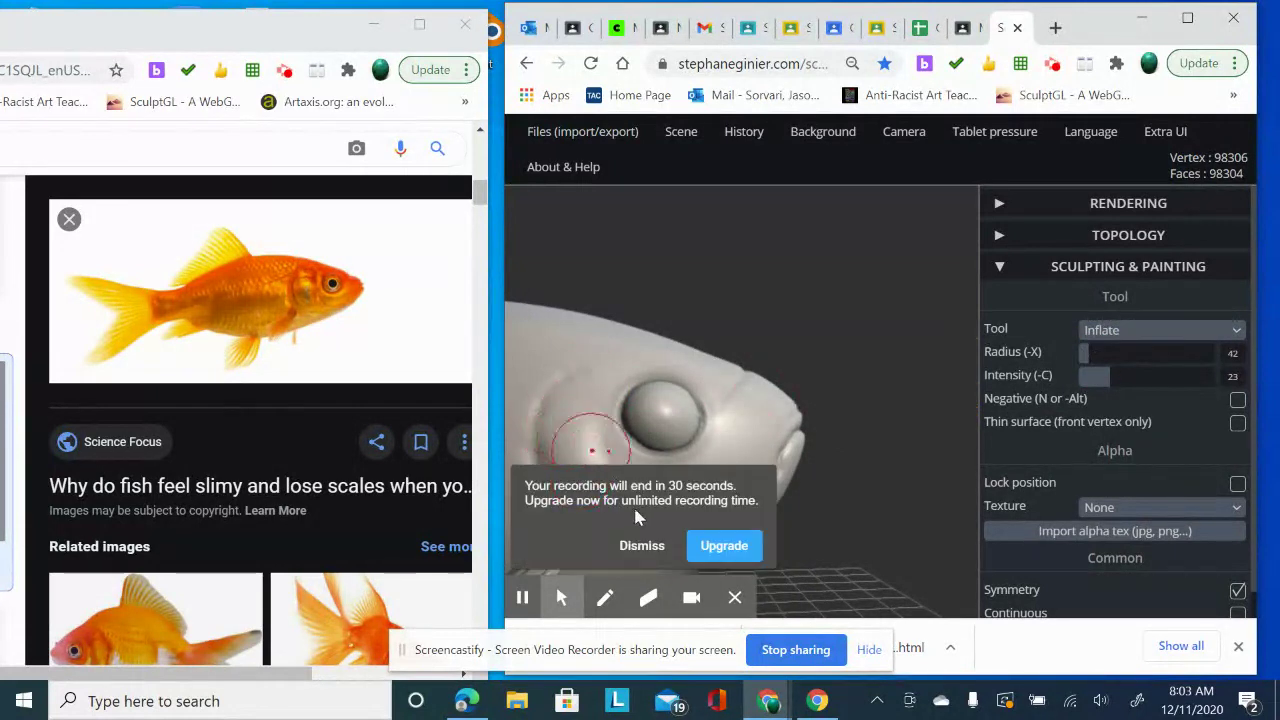
left_click(641, 545)
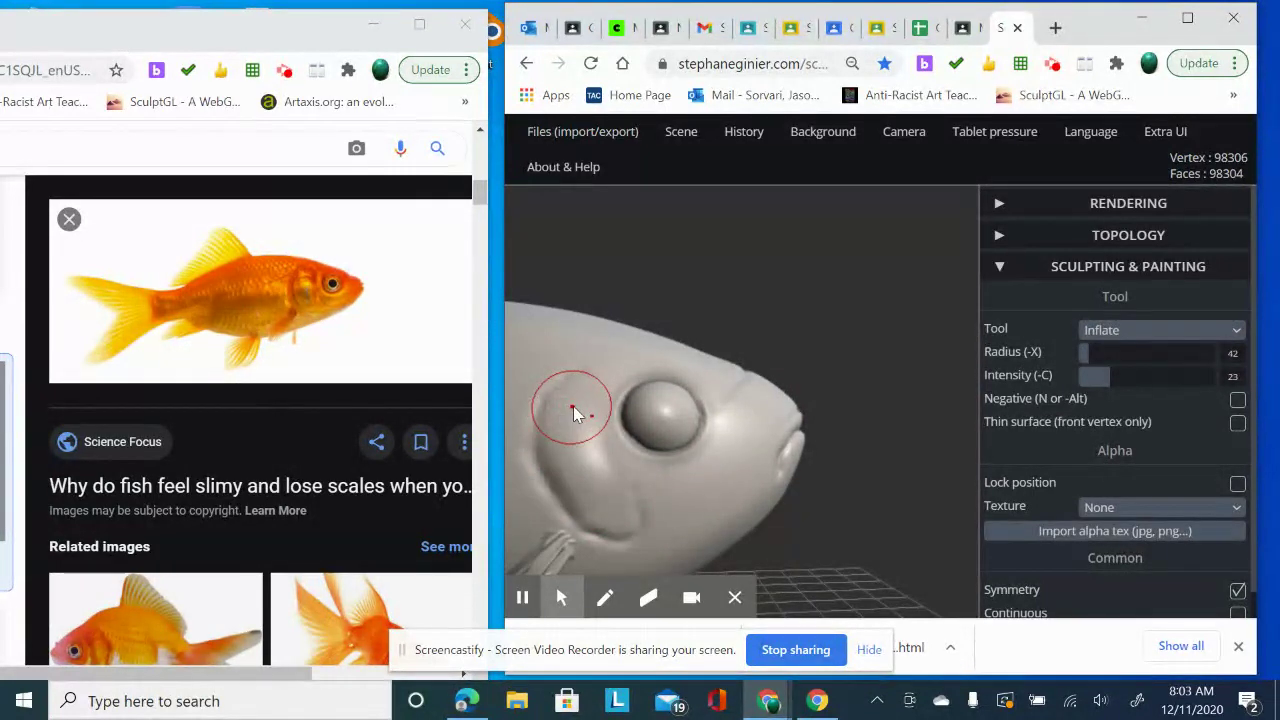
mouse_move(567, 434)
left_mouse_down()
mouse_move(586, 486)
mouse_move(586, 443)
mouse_move(603, 520)
mouse_move(594, 452)
mouse_move(597, 470)
left_mouse_up()
left_click_drag(1110, 375, 1100, 375)
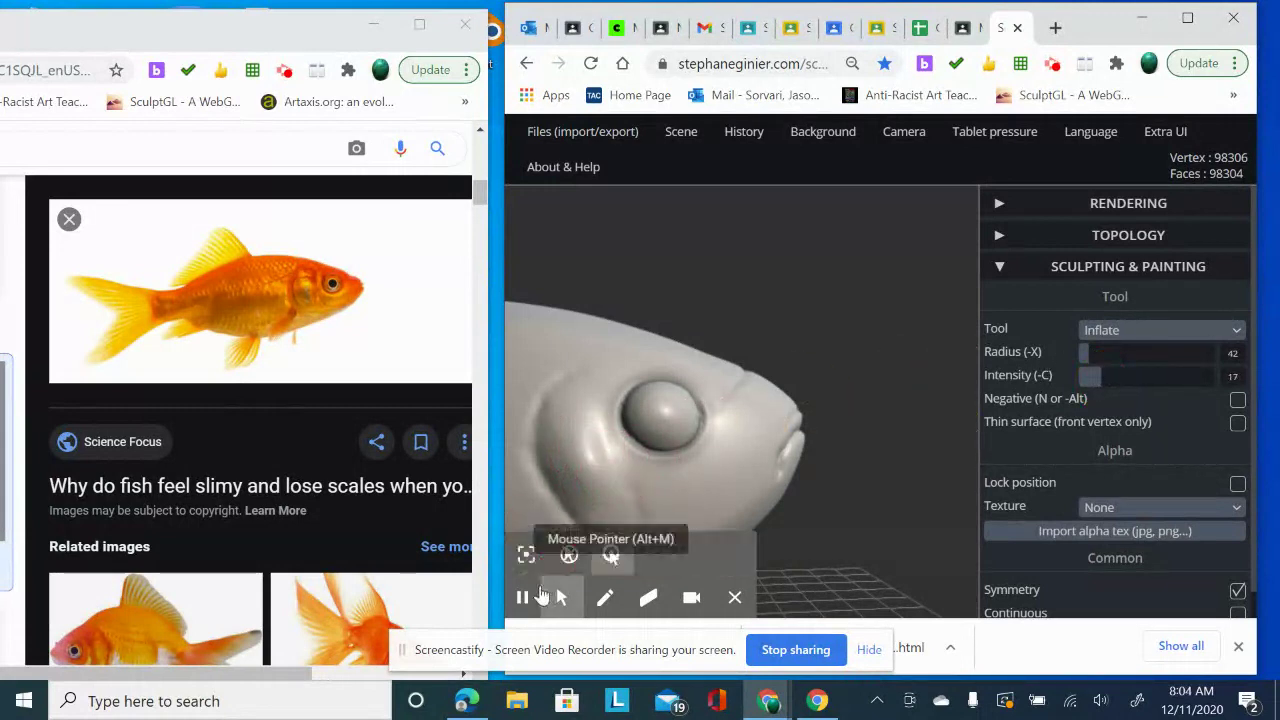
left_click(522, 597)
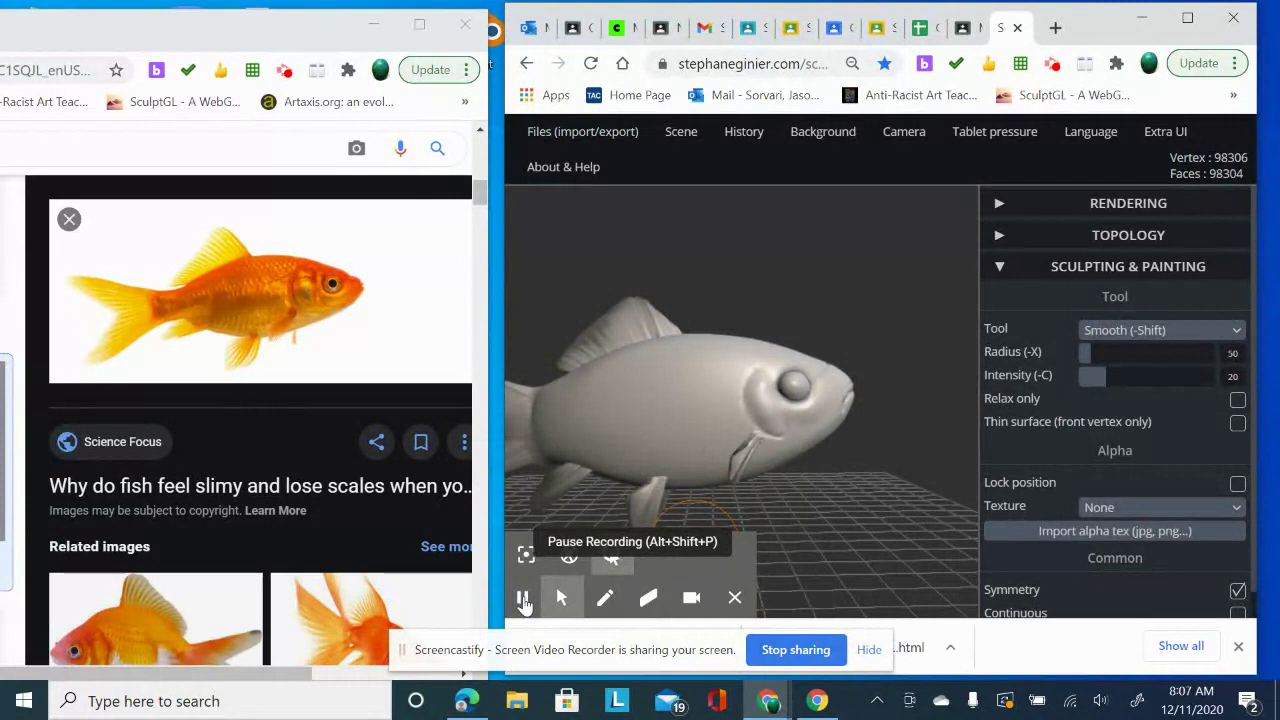
Step: Export the finished fish model as an STL file
mouse_move(600, 133)
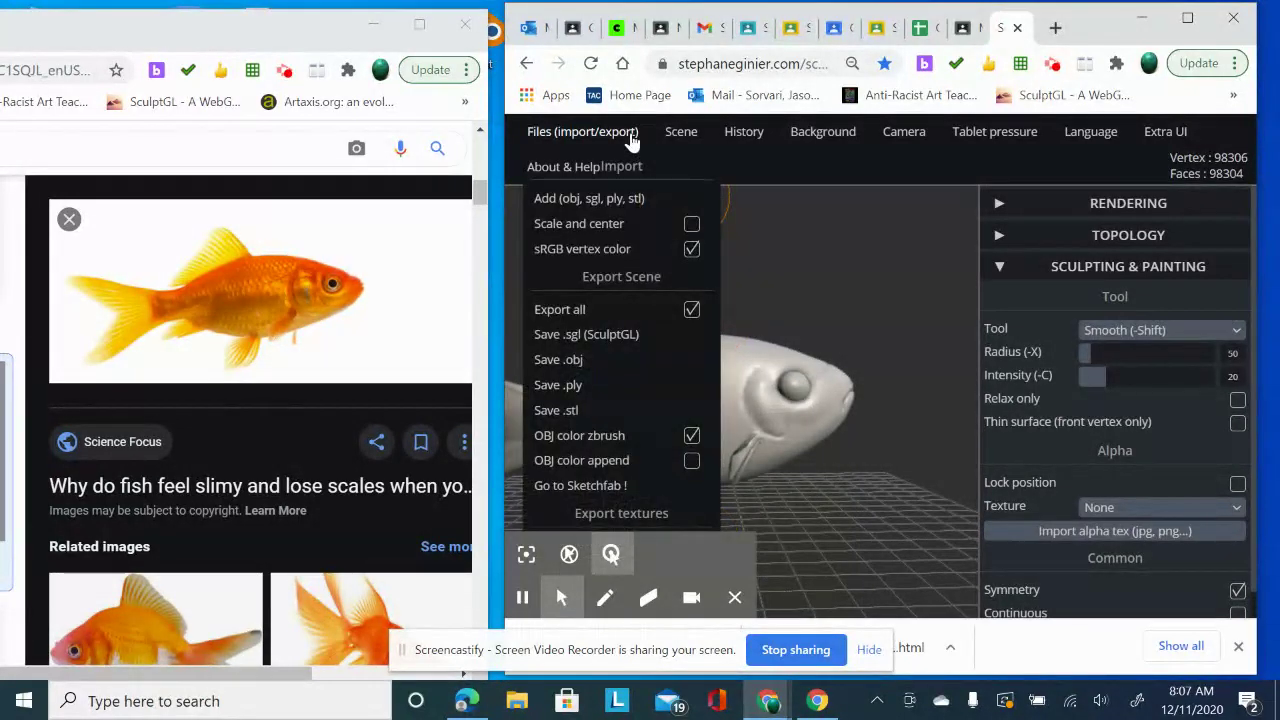
left_click(568, 410)
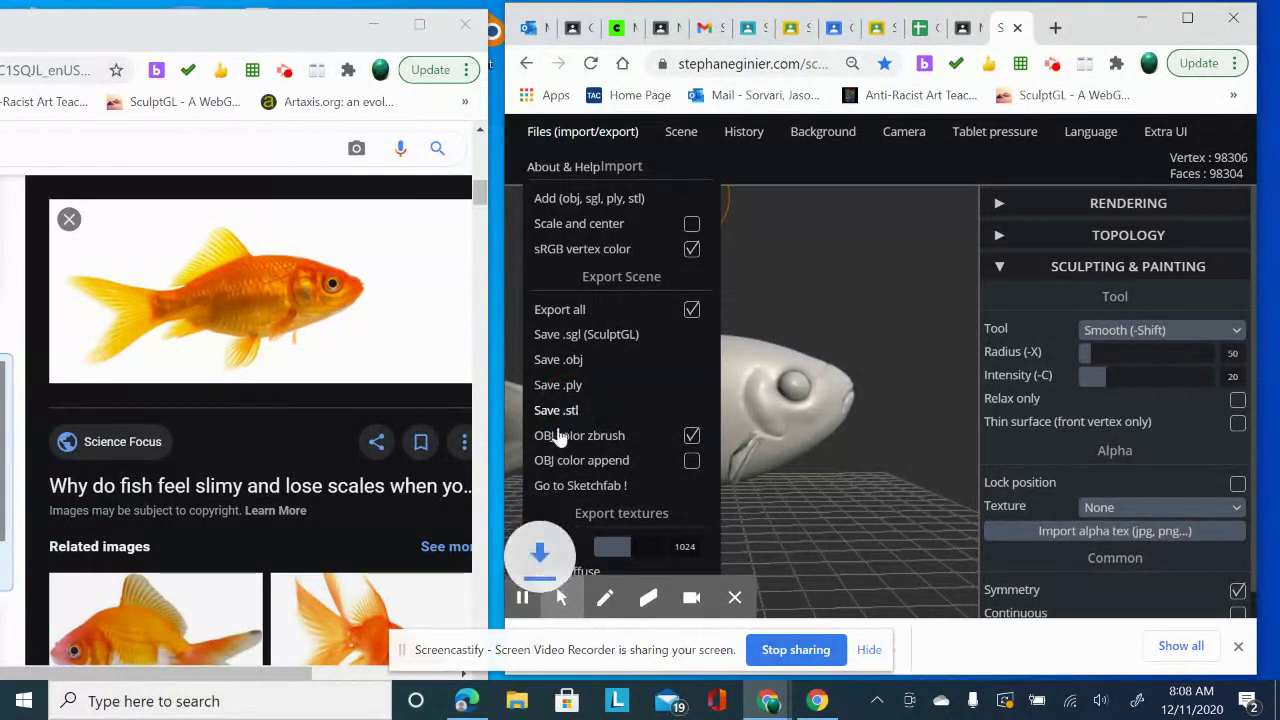